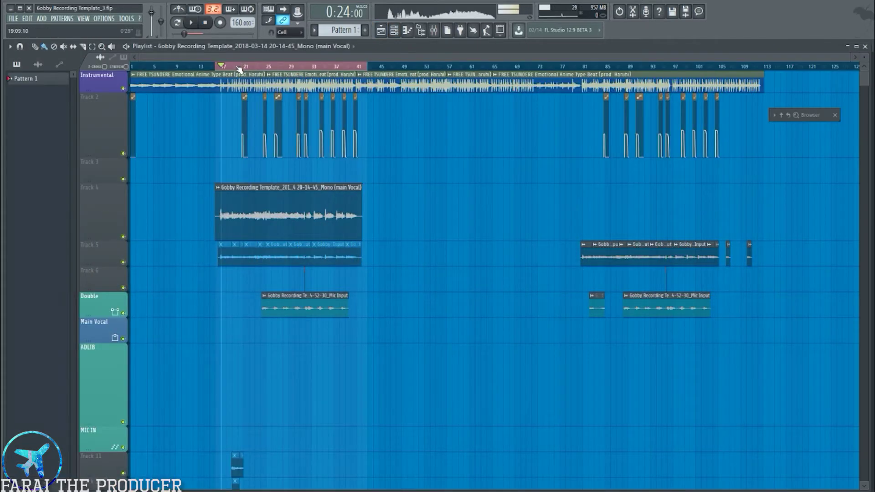
pyautogui.scroll(3, 238, 68)
pyautogui.moveTo(259, 58); pyautogui.dragTo(241, 59)
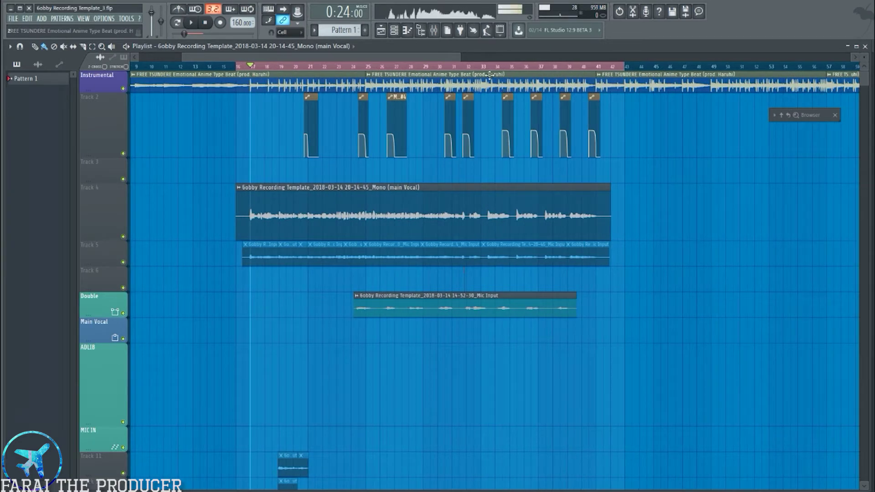
pyautogui.scroll(2, 381, 56)
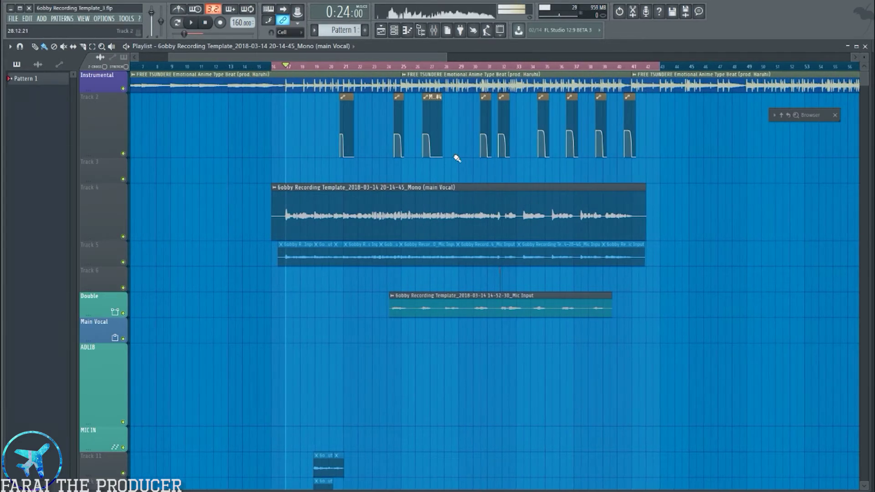
pyautogui.moveTo(409, 54); pyautogui.dragTo(362, 55)
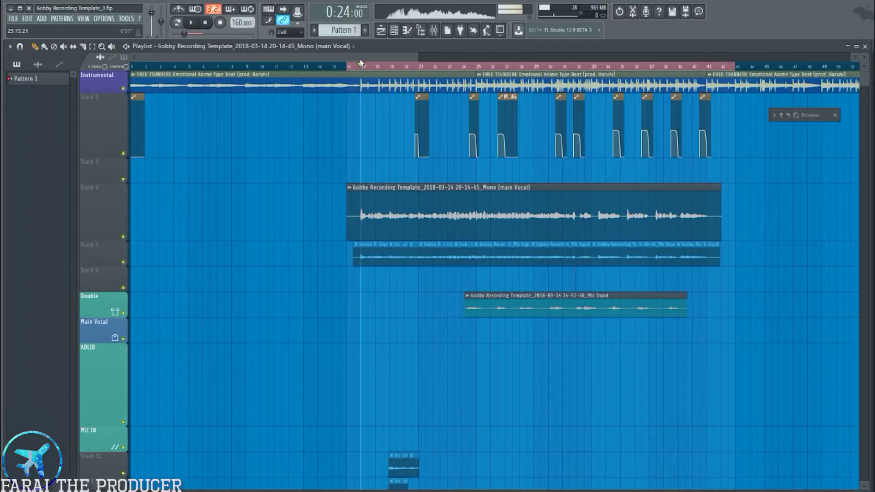
pyautogui.hscroll(3, 401, 59)
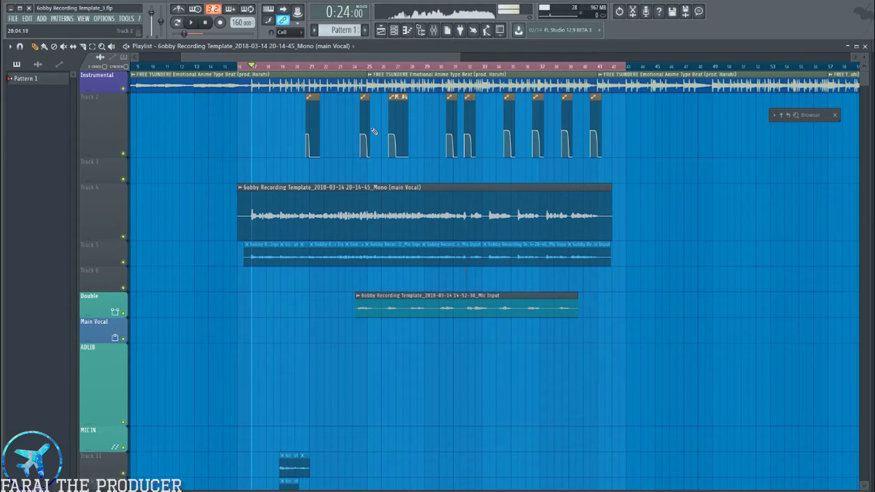
pyautogui.moveTo(280, 57); pyautogui.dragTo(237, 57)
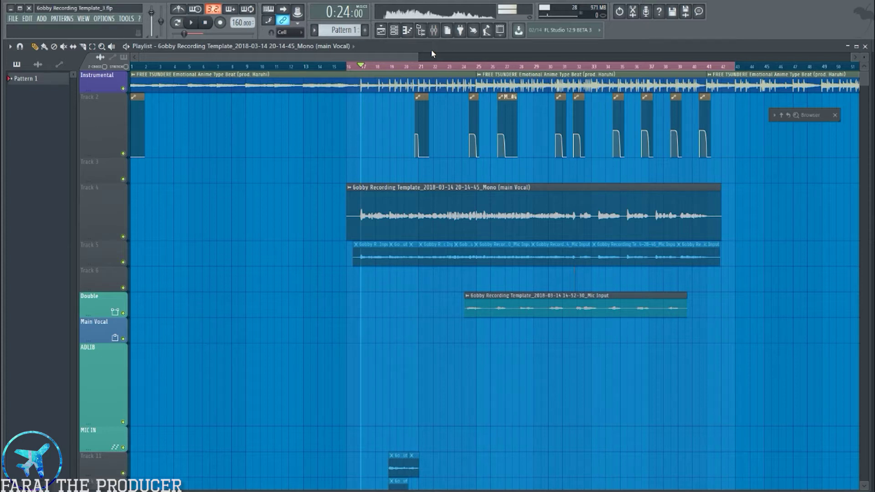
# Bring up the automation options for the main master volume and for the Master track's fader in the mixer
pyautogui.rightClick(152, 13)
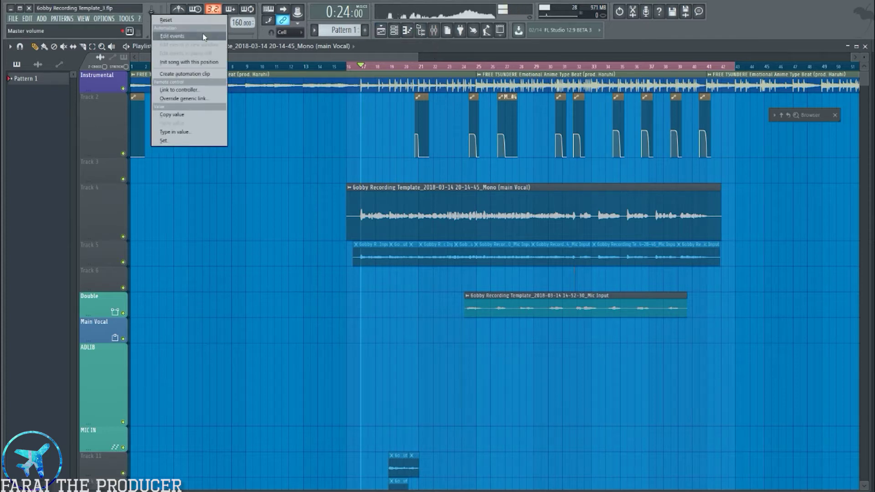
pyautogui.click(393, 58)
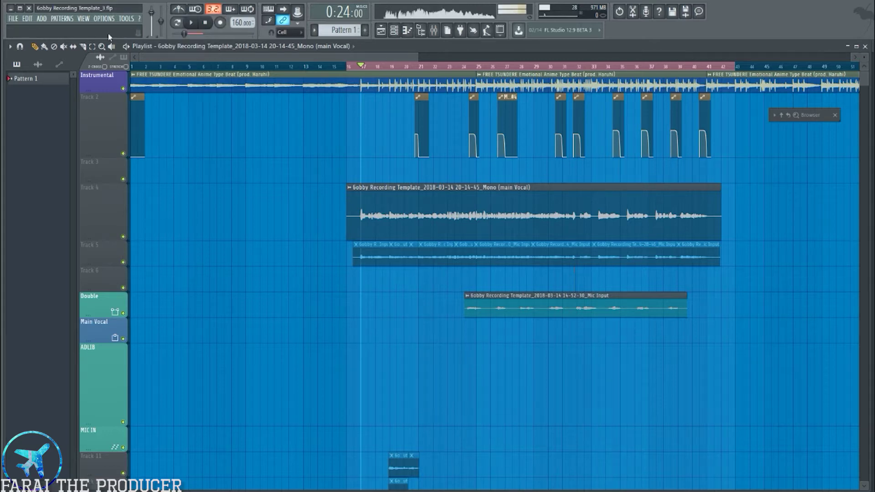
pyautogui.click(444, 33)
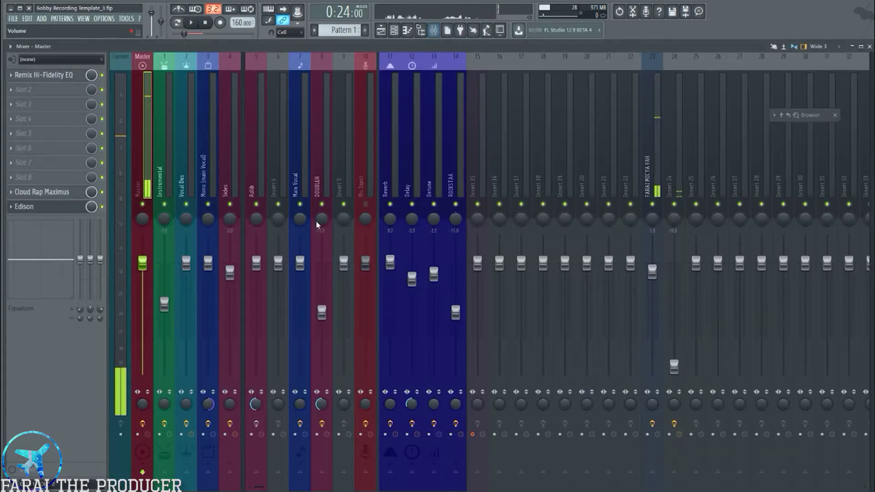
pyautogui.rightClick(145, 259)
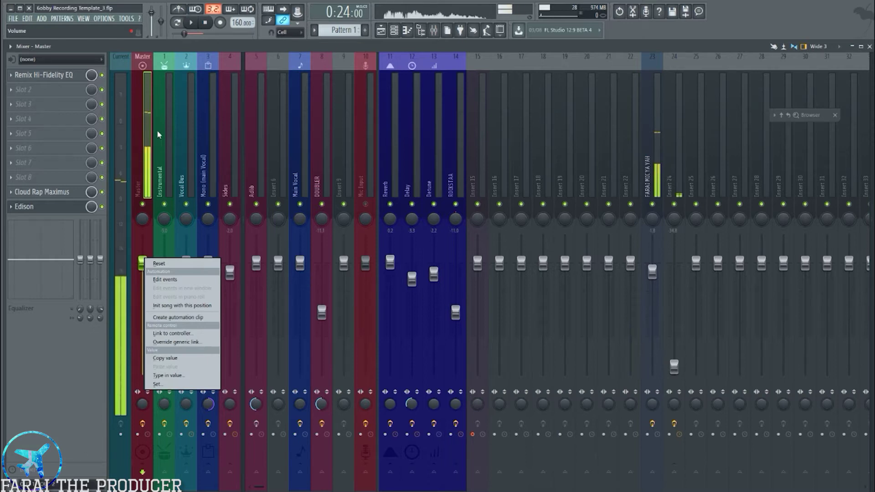
pyautogui.click(179, 317)
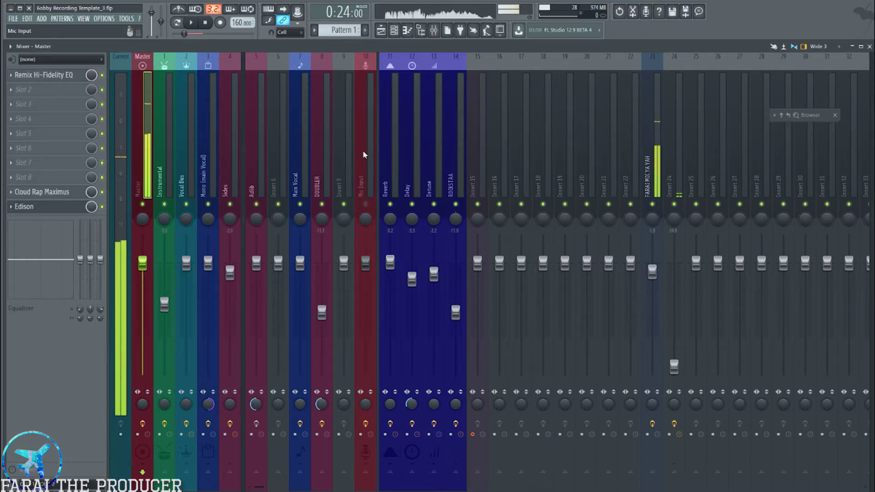
# Open the Classic Flanger effect on the Detune mixer track and return to the playlist with it still showing
pyautogui.click(325, 155)
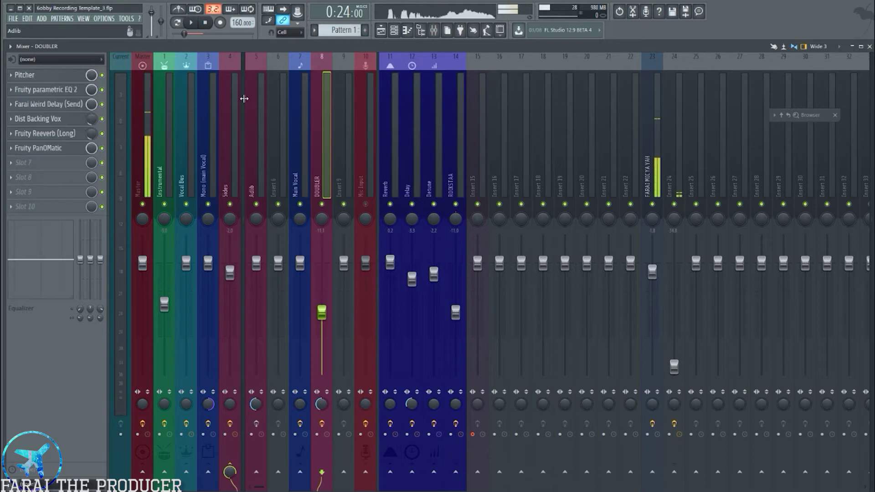
pyautogui.click(424, 136)
pyautogui.click(35, 120)
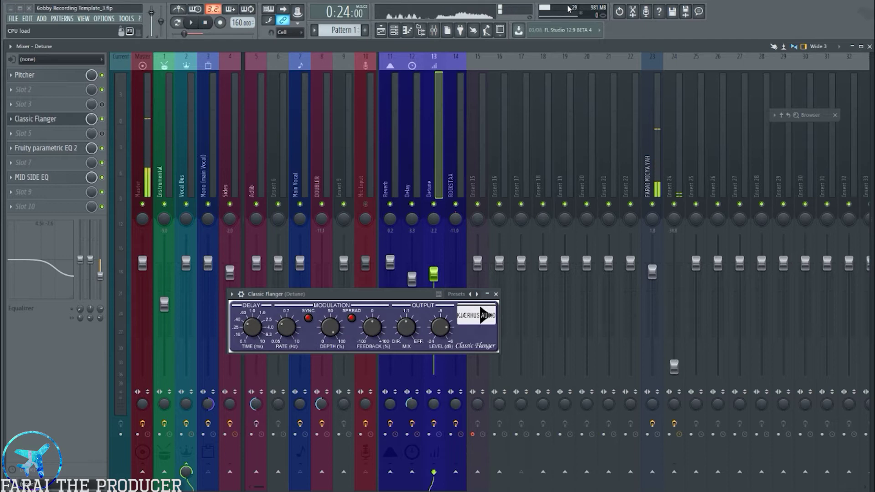
pyautogui.click(382, 31)
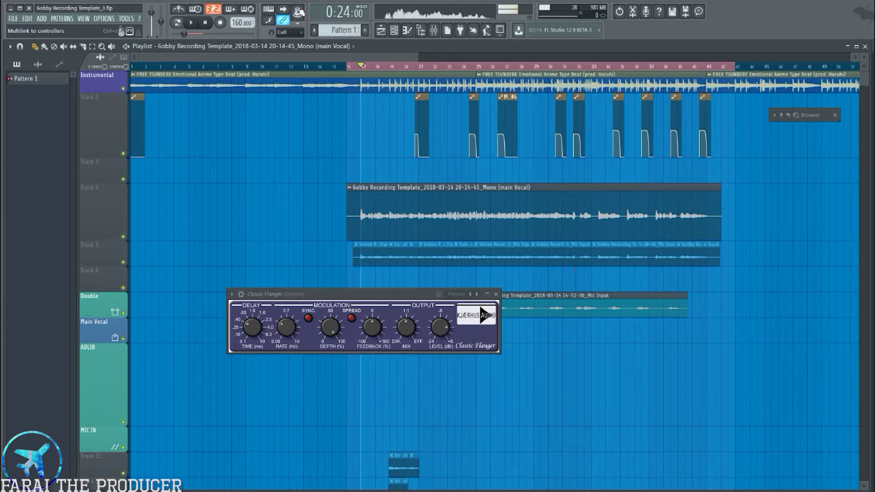
pyautogui.click(335, 329)
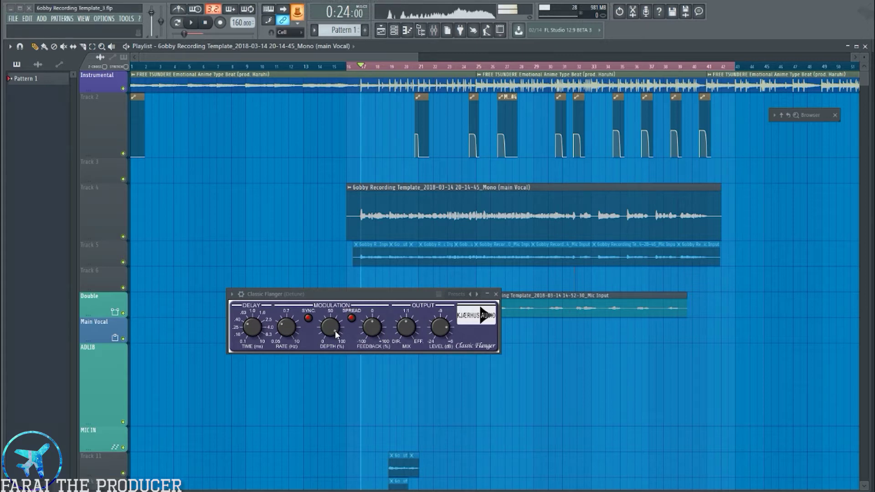
pyautogui.click(316, 31)
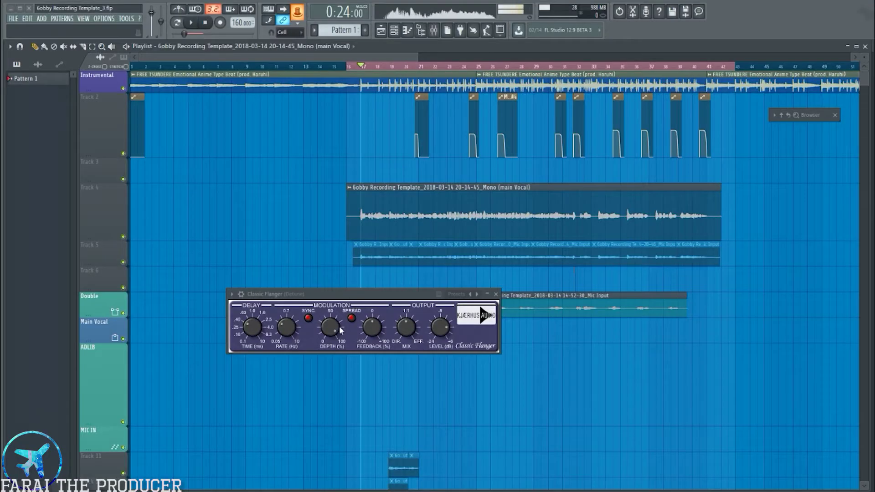
pyautogui.click(375, 328)
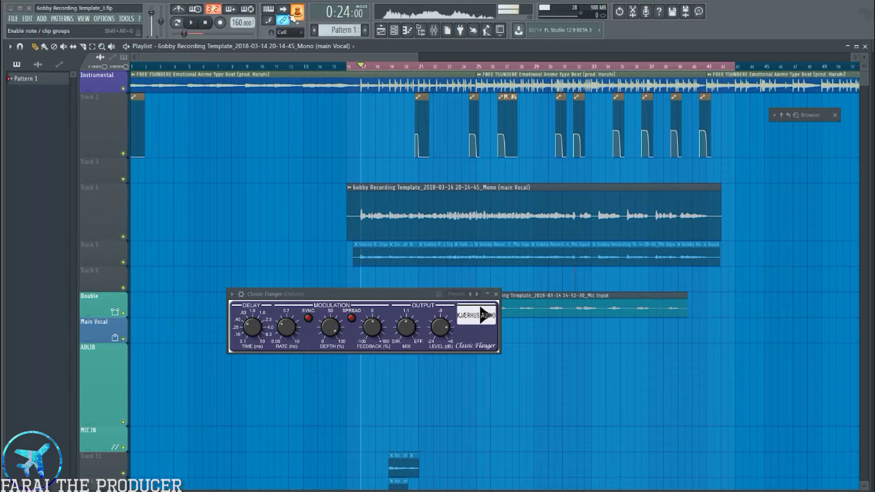
pyautogui.click(301, 19)
pyautogui.click(491, 149)
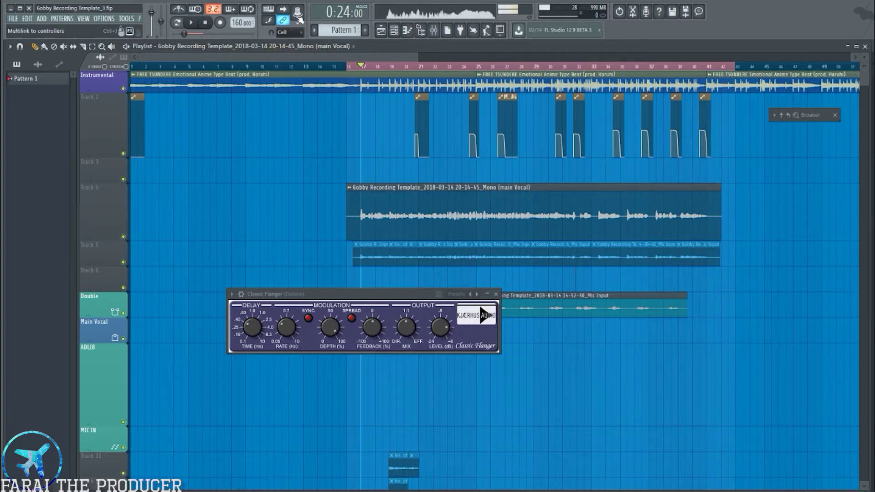
# Try multilinking the Classic Flanger's Depth, Feedback, Mix and Level knobs, and dismiss the remote control settings and the flanger
pyautogui.click(298, 16)
pyautogui.moveTo(331, 332); pyautogui.dragTo(412, 317)
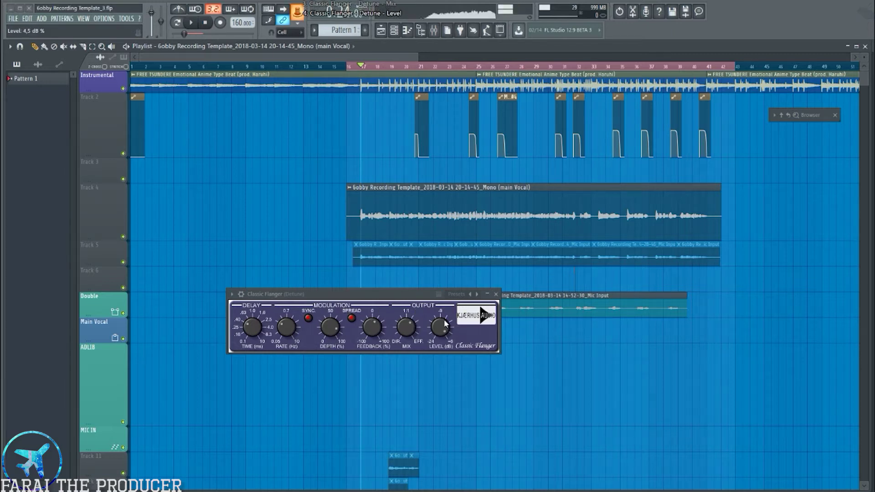
pyautogui.click(299, 14)
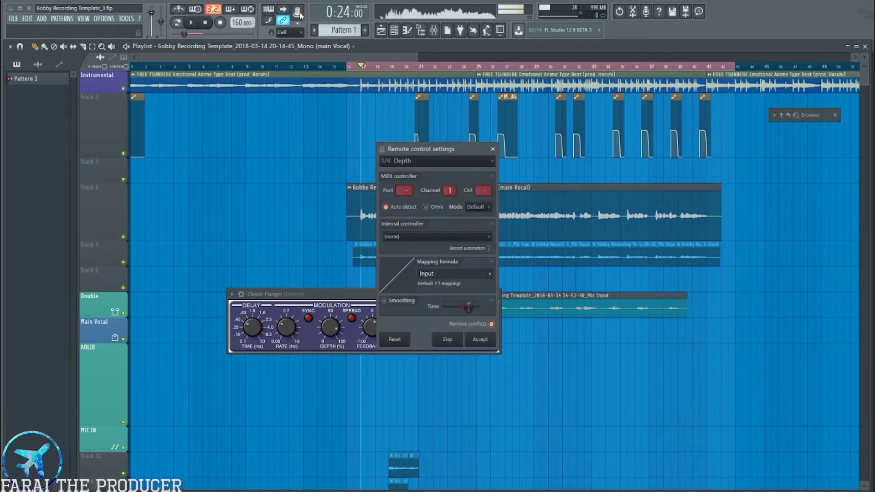
pyautogui.press('Escape')
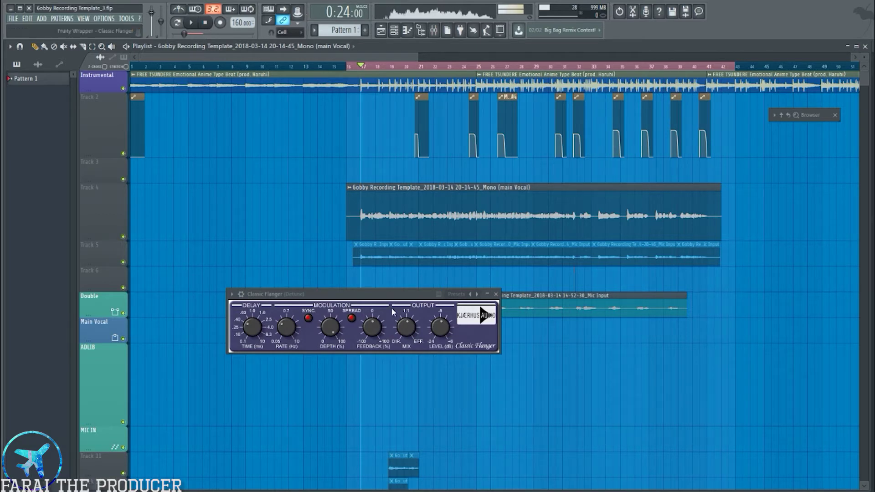
pyautogui.click(497, 295)
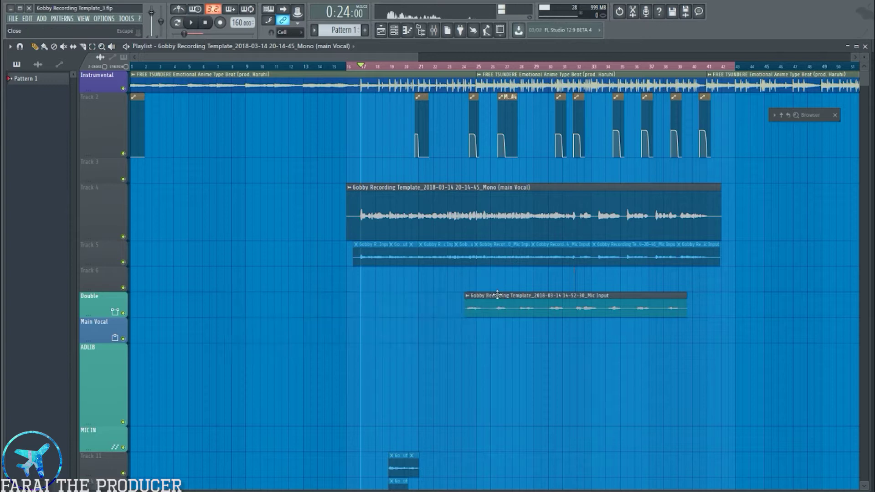
pyautogui.moveTo(311, 56); pyautogui.dragTo(378, 64)
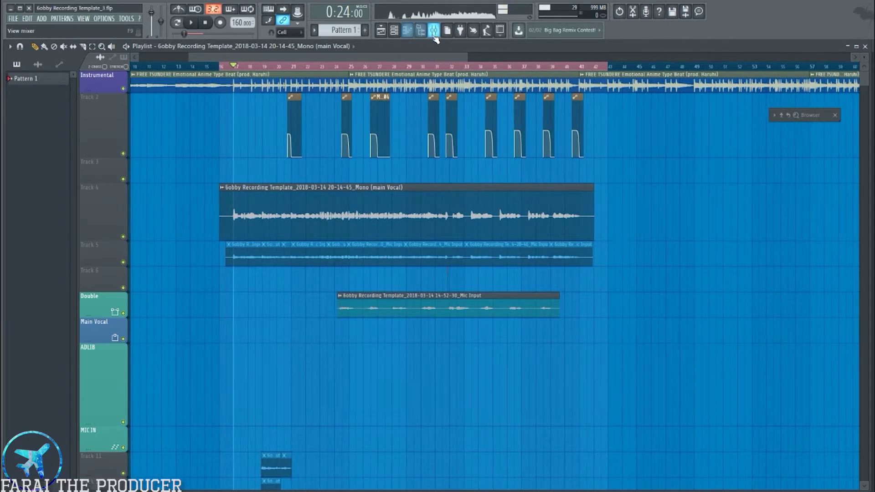
pyautogui.press('F9')
pyautogui.press('F9')
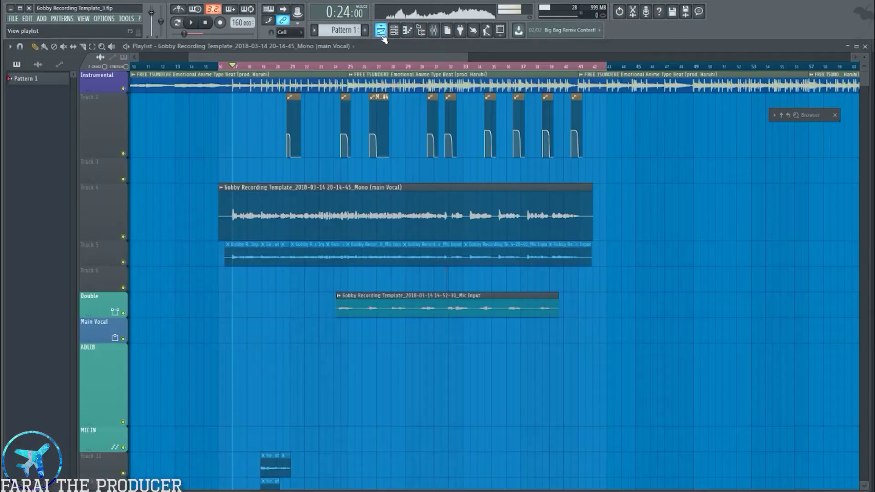
pyautogui.moveTo(303, 59); pyautogui.dragTo(297, 60)
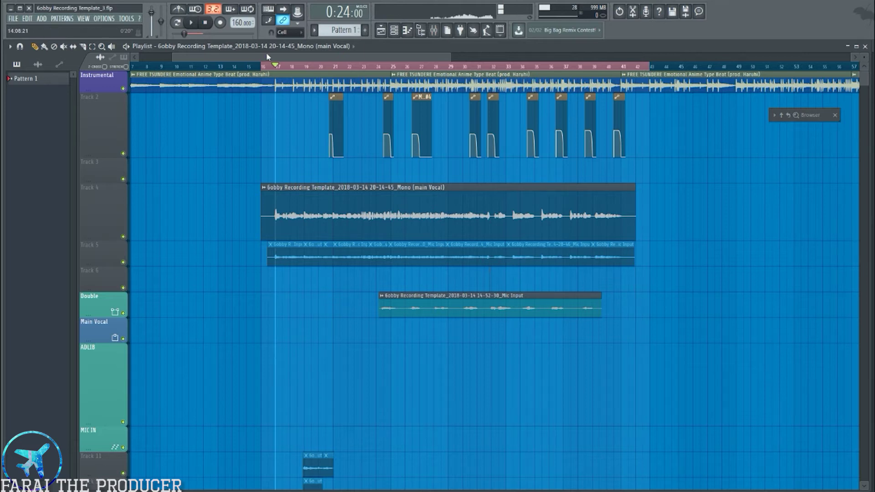
# Examine how the instrumental hit and the start of the main vocal line up at bar 17
pyautogui.scroll(5, 277, 66)
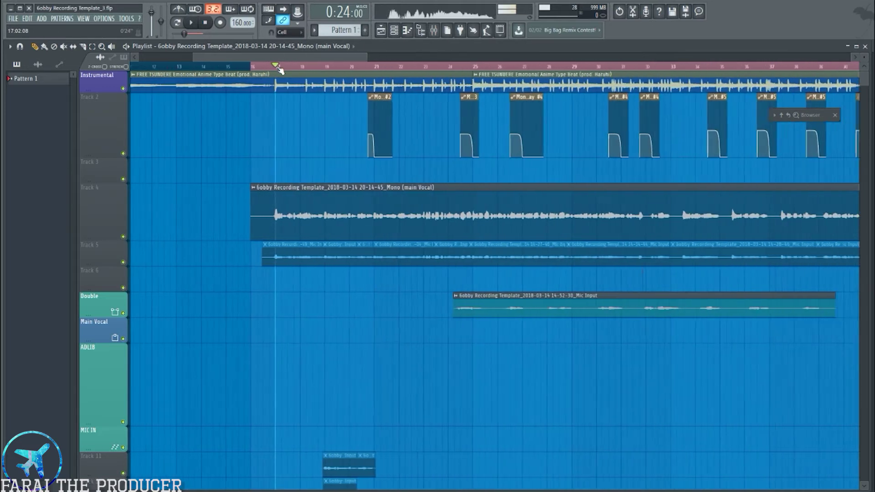
pyautogui.scroll(6, 276, 66)
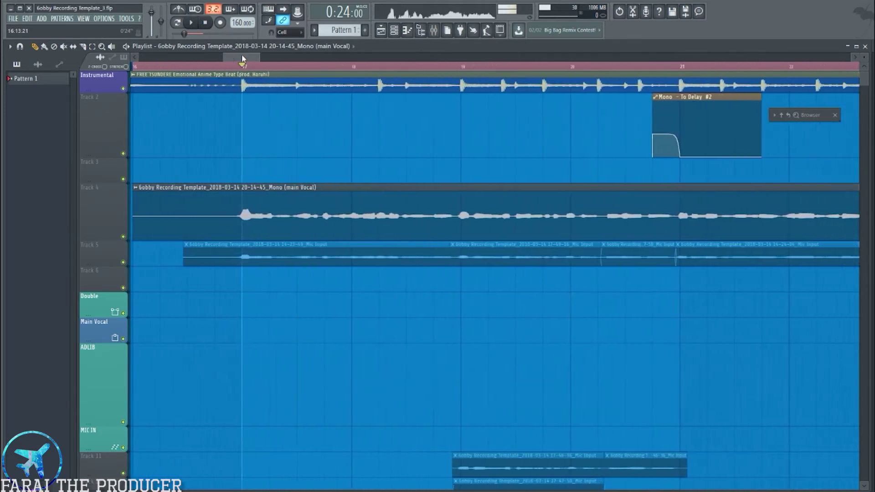
pyautogui.scroll(3, 221, 67)
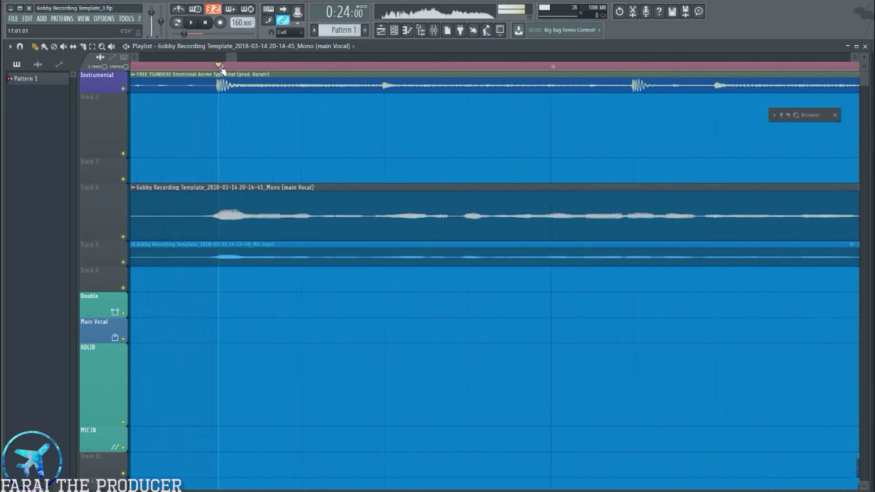
pyautogui.scroll(1, 221, 67)
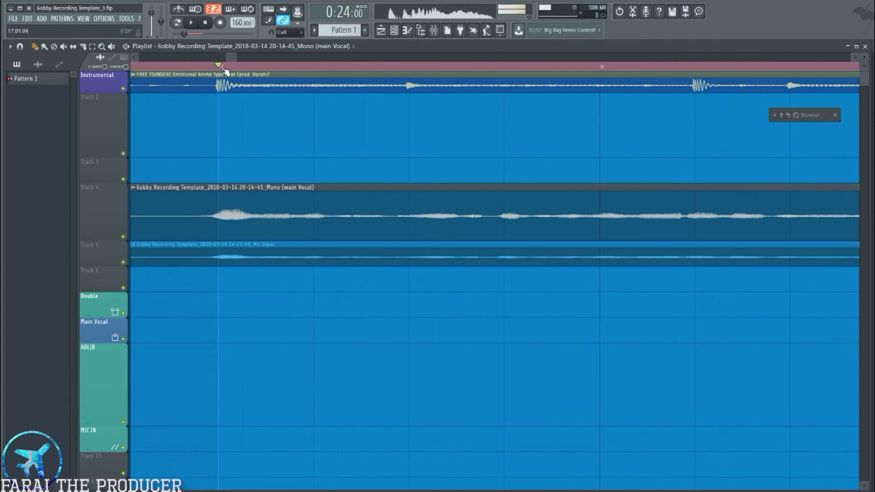
pyautogui.scroll(-8, 226, 68)
pyautogui.scroll(-2, 301, 286)
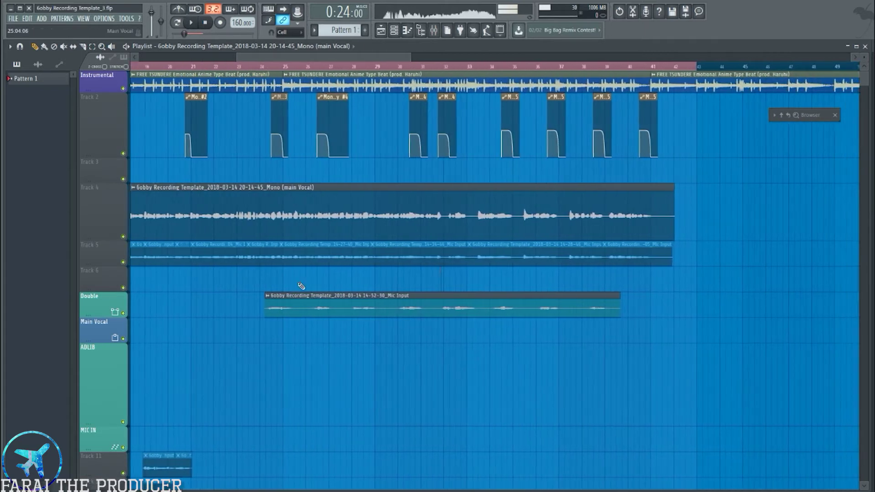
pyautogui.moveTo(352, 59); pyautogui.dragTo(313, 54)
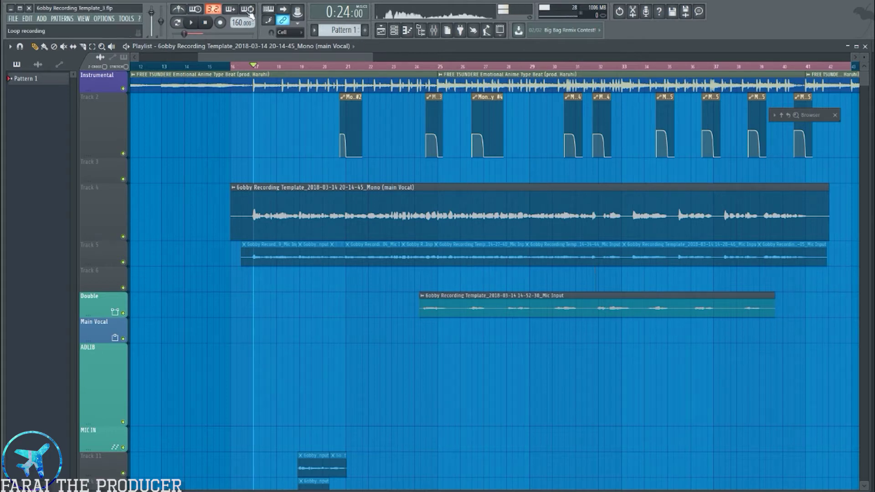
pyautogui.moveTo(236, 23); pyautogui.dragTo(235, 16)
pyautogui.scroll(-14, 234, 22)
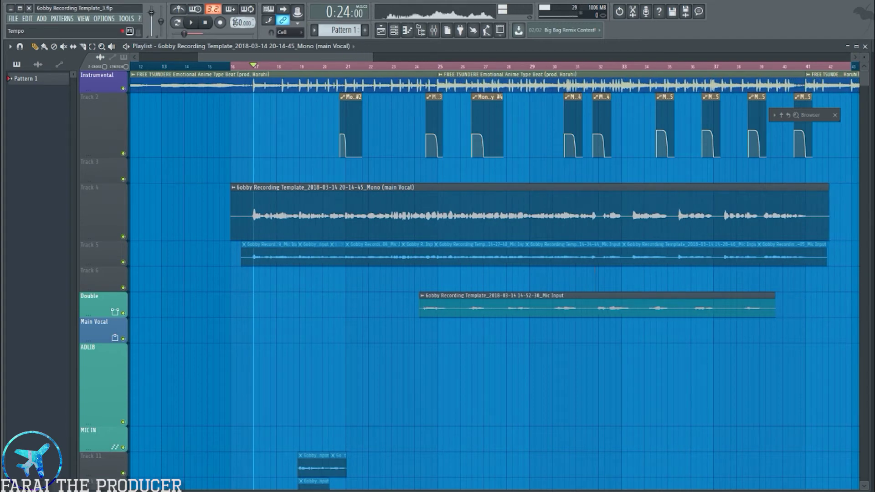
pyautogui.moveTo(294, 59); pyautogui.dragTo(322, 71)
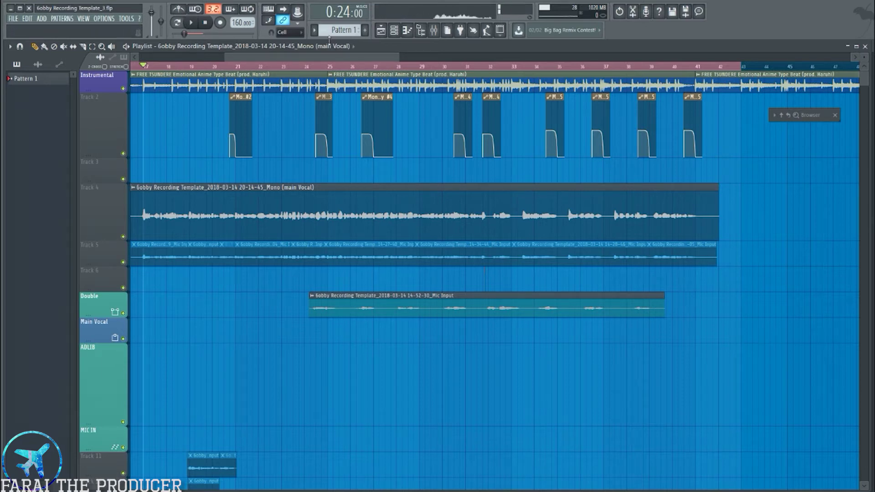
pyautogui.hscroll(-5, 363, 65)
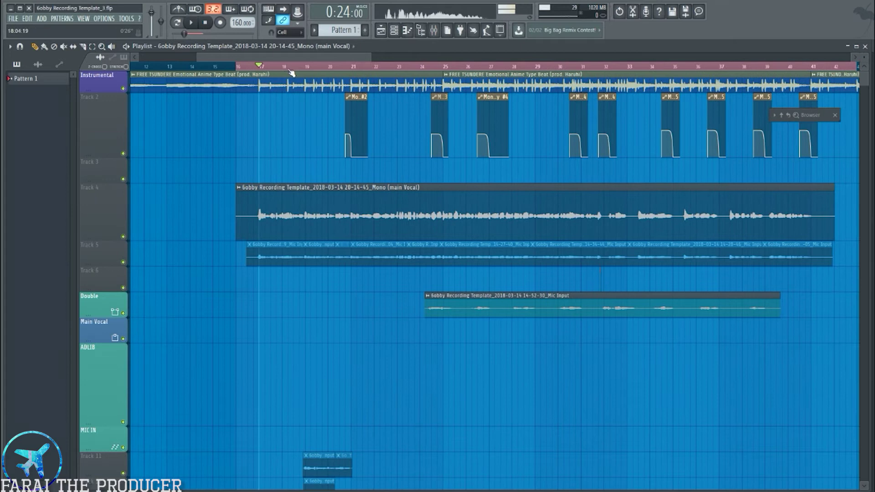
pyautogui.hscroll(1, 292, 62)
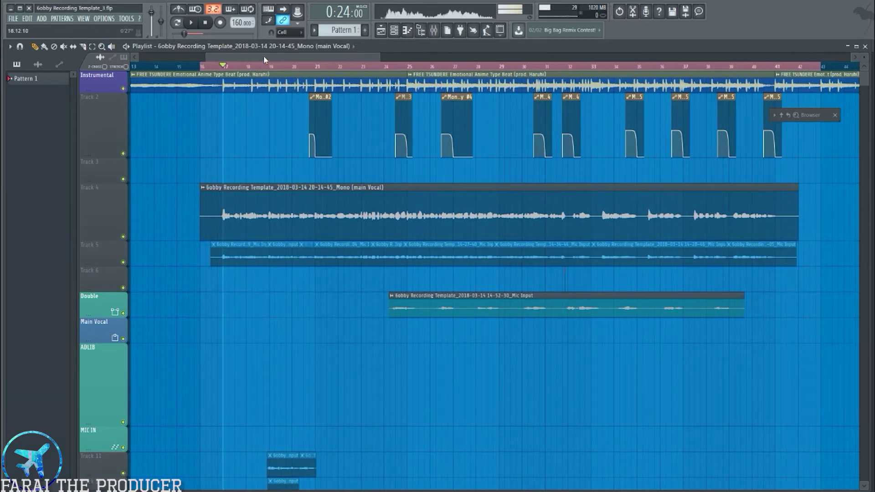
pyautogui.moveTo(263, 57); pyautogui.dragTo(205, 66)
pyautogui.scroll(-5, 205, 68)
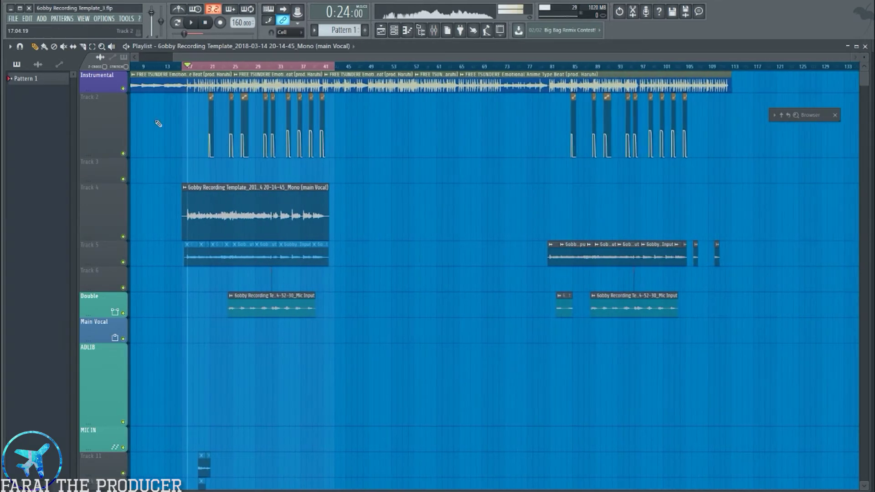
# Name and colour Track 2 after its Mono to Delay automation clips
pyautogui.rightClick(109, 120)
pyautogui.click(114, 123)
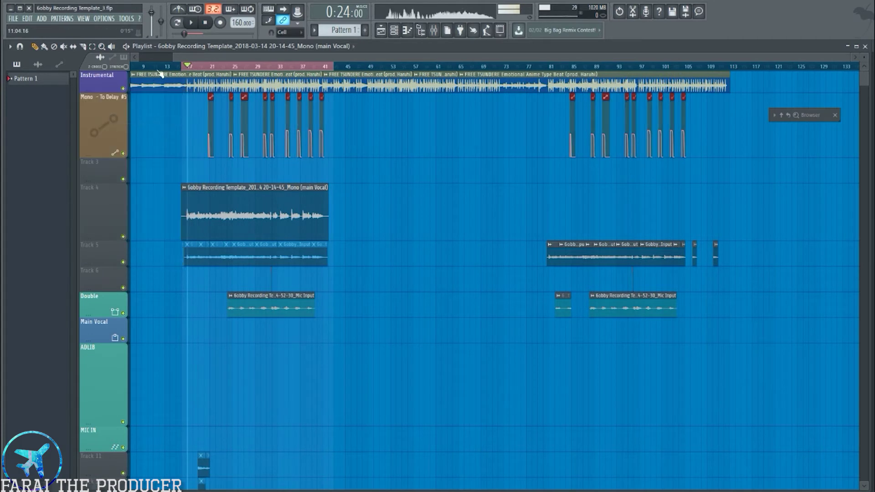
pyautogui.scroll(8, 160, 74)
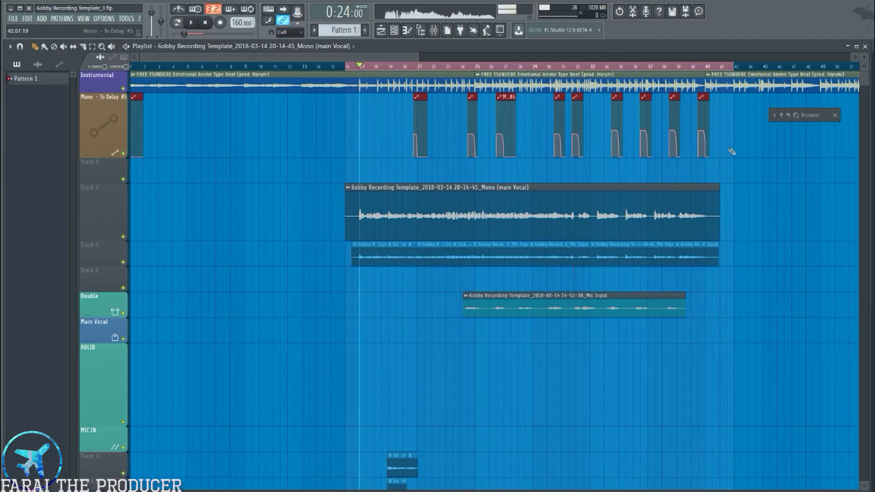
# Show the current project's contents in the browser
pyautogui.click(811, 111)
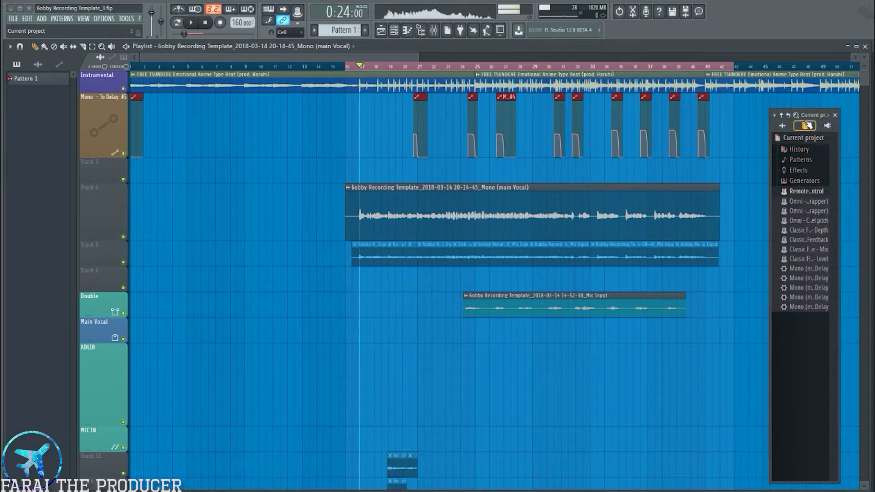
pyautogui.click(806, 116)
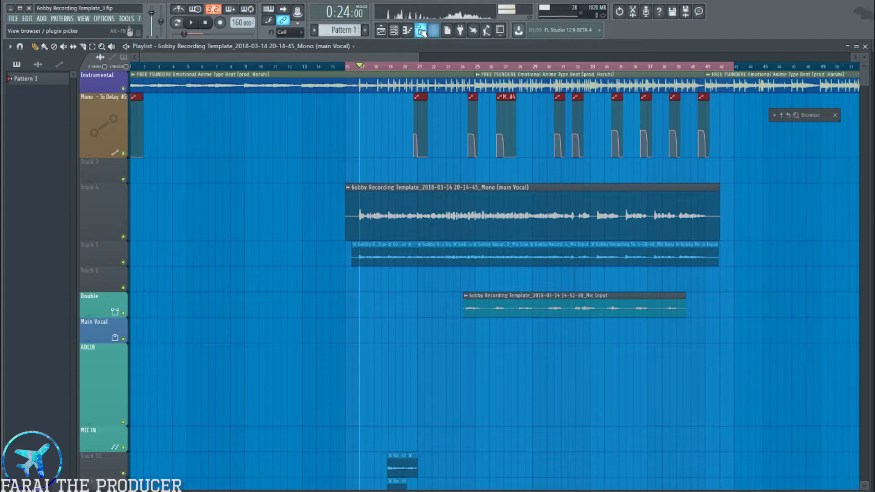
pyautogui.click(800, 116)
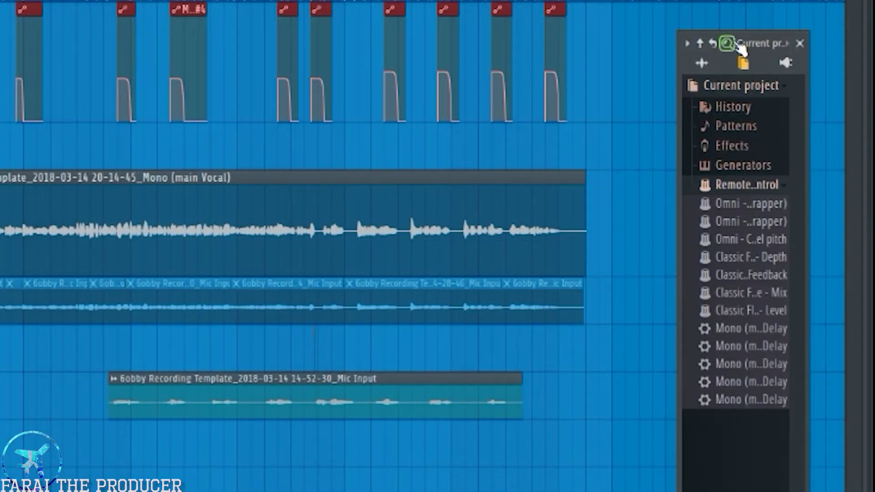
pyautogui.click(739, 87)
pyautogui.click(739, 88)
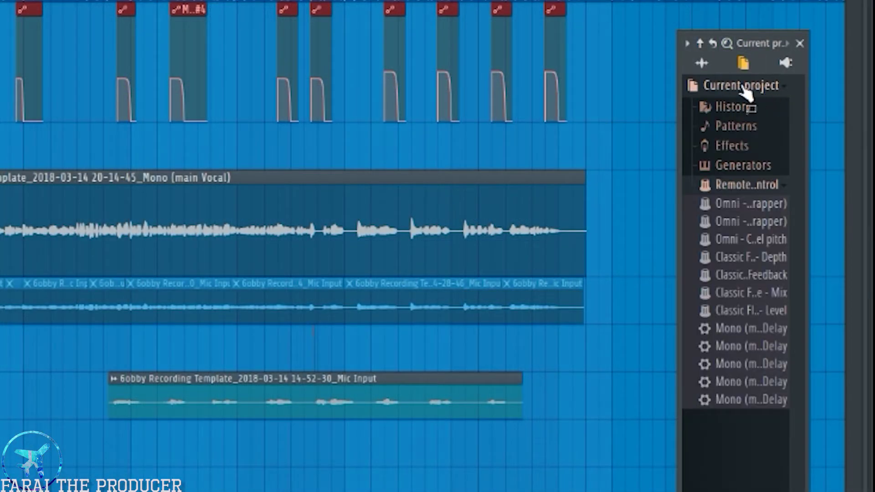
# Delete the Mono event from Initialized controls in the current project's patterns
pyautogui.click(702, 64)
pyautogui.scroll(10, 716, 181)
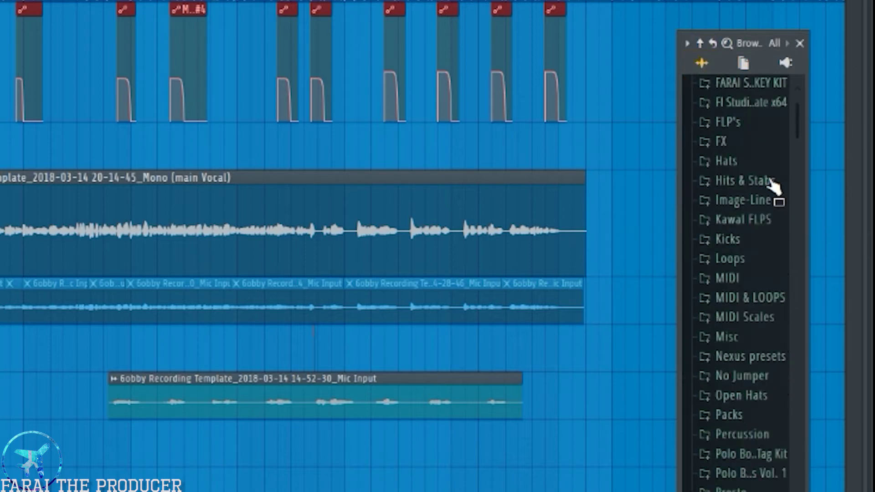
pyautogui.click(756, 86)
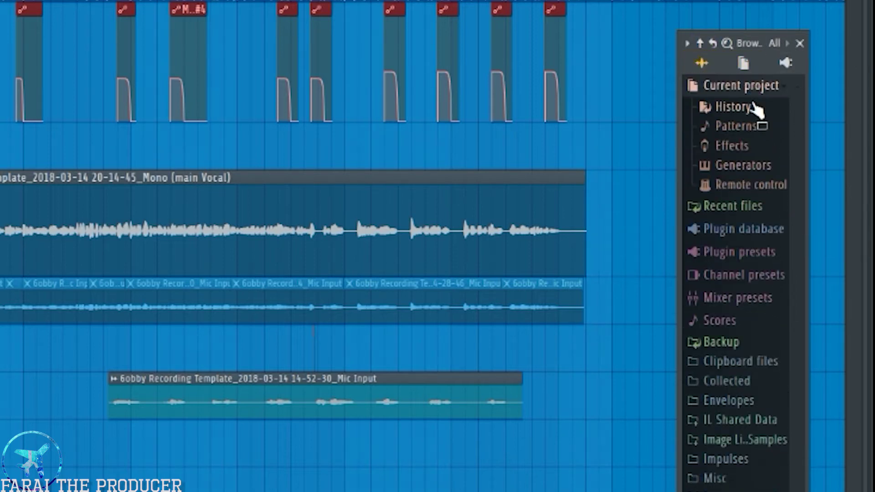
pyautogui.click(736, 127)
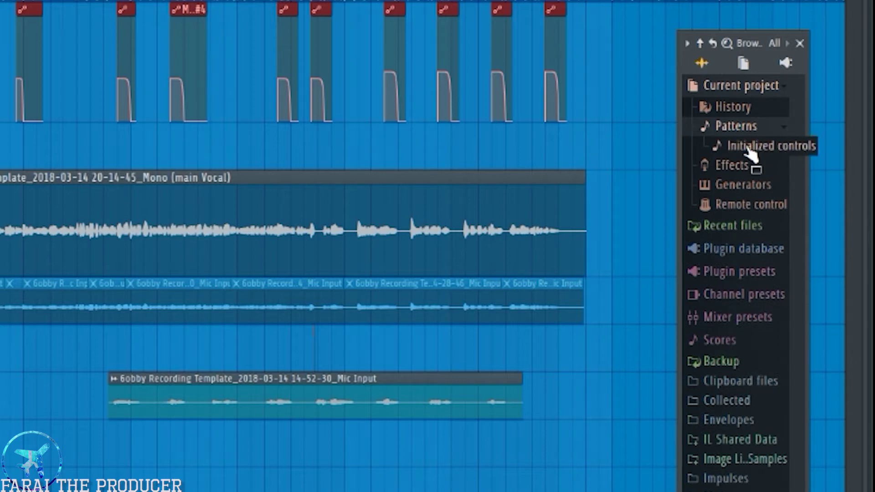
pyautogui.click(745, 148)
pyautogui.rightClick(757, 160)
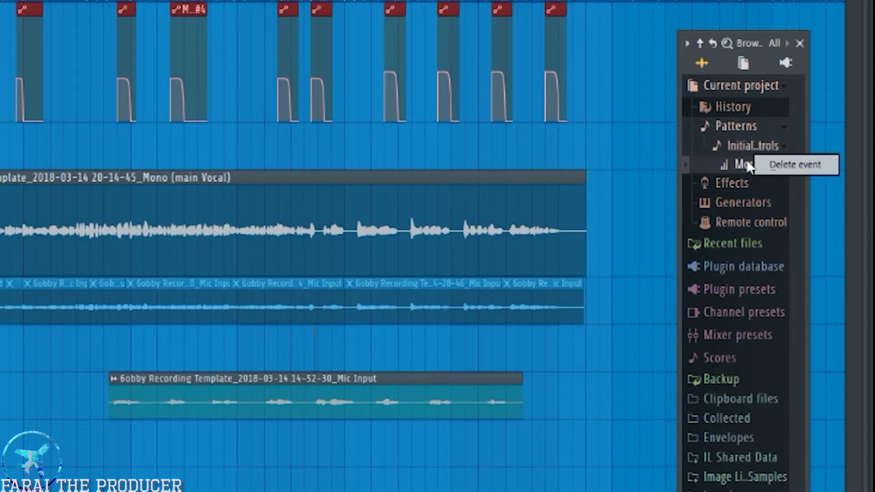
pyautogui.click(783, 166)
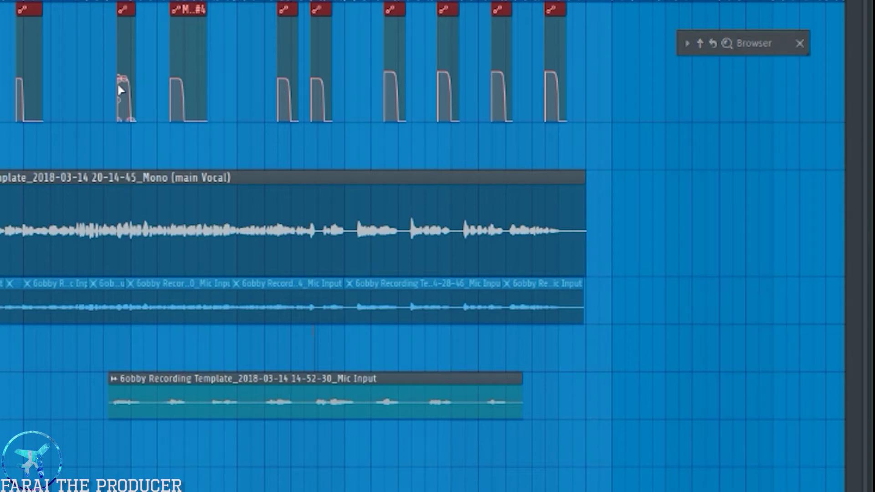
# Deselect the automation clips and try deleting the delay automation clip near bar 21
pyautogui.moveTo(1, 63); pyautogui.dragTo(706, 50)
pyautogui.hotkey('ctrl', 'd')
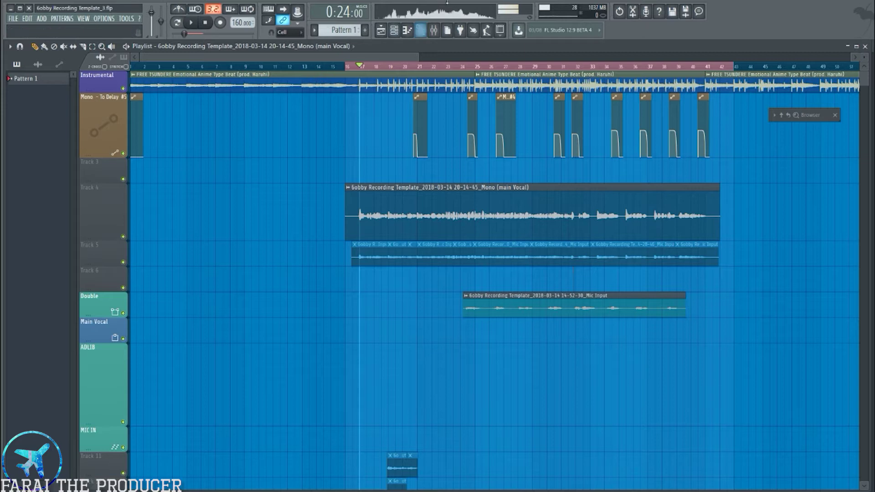
pyautogui.moveTo(404, 59); pyautogui.dragTo(410, 59)
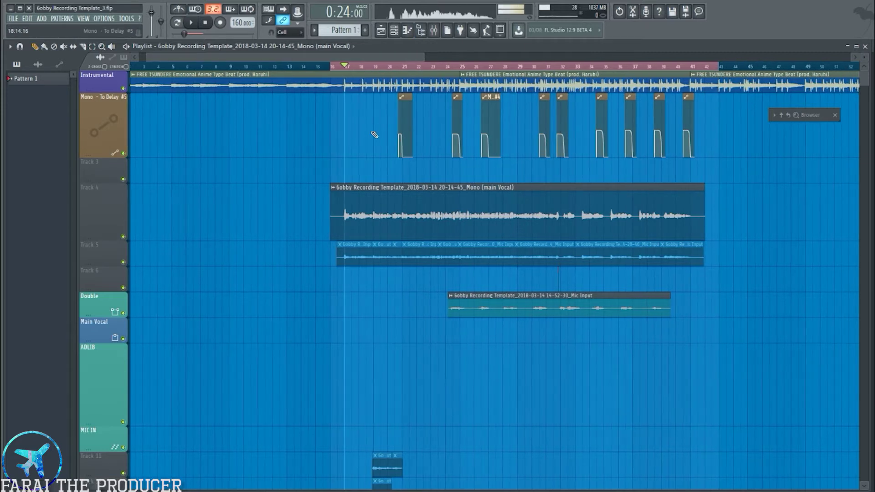
pyautogui.rightClick(409, 137)
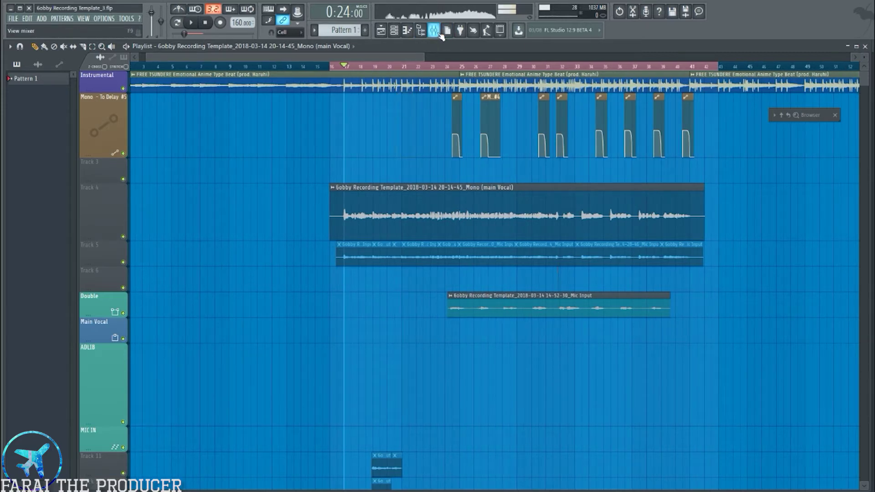
# Look over the mixer and the browser's current project folders, and return to the playlist
pyautogui.click(439, 33)
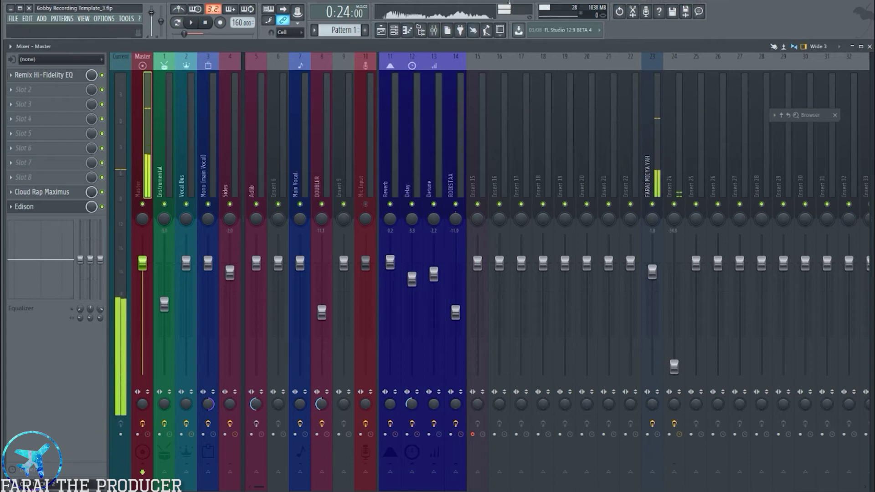
pyautogui.click(810, 115)
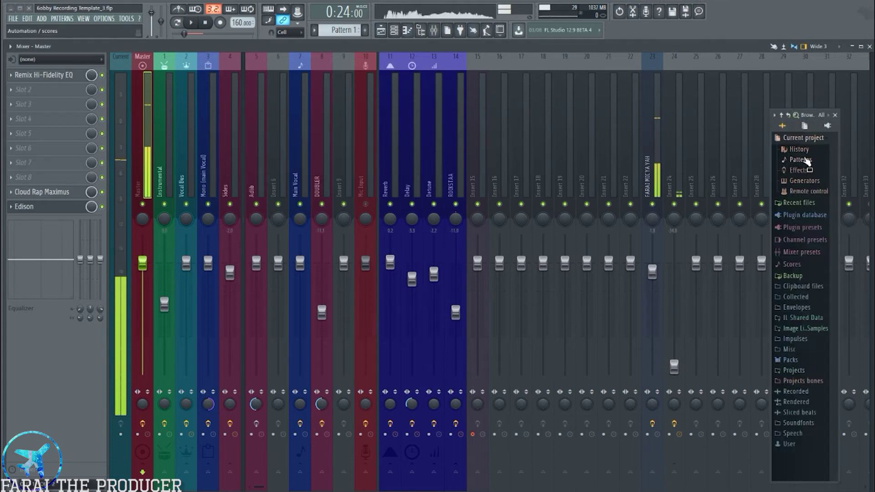
pyautogui.click(382, 32)
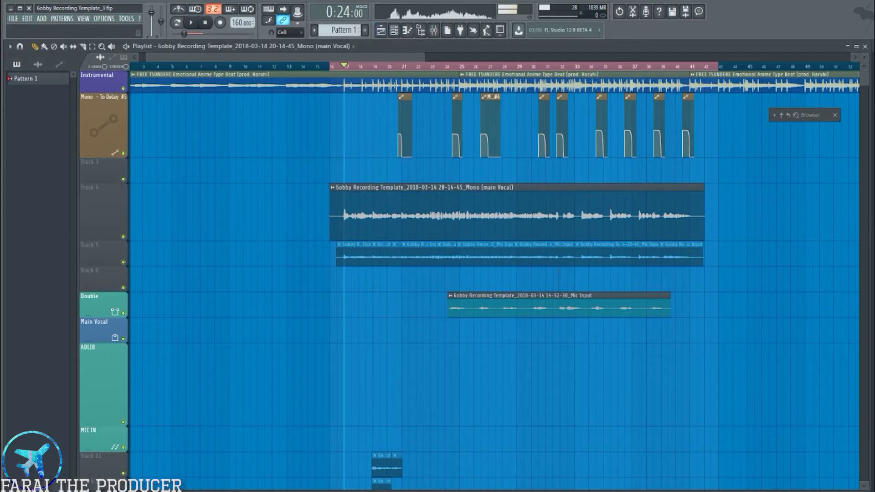
pyautogui.press('F6')
pyautogui.press('F6')
pyautogui.moveTo(376, 117); pyautogui.dragTo(792, 98)
pyautogui.rightClick(767, 177)
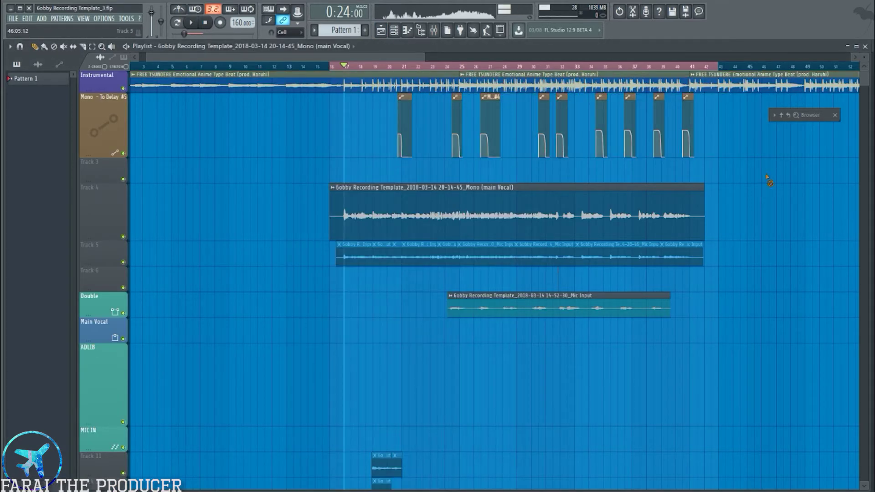
# Filter the channel rack to Automation and delete all the Mono to Delay automation channels
pyautogui.click(394, 30)
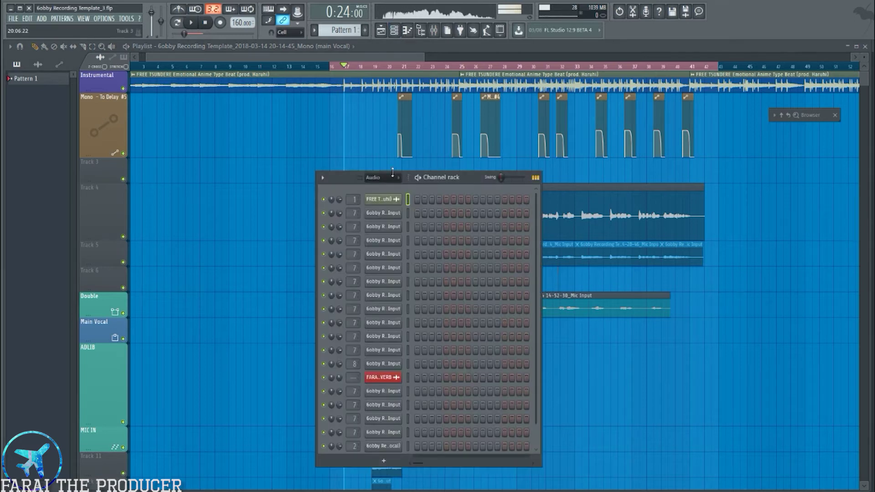
pyautogui.moveTo(451, 177); pyautogui.dragTo(453, 157)
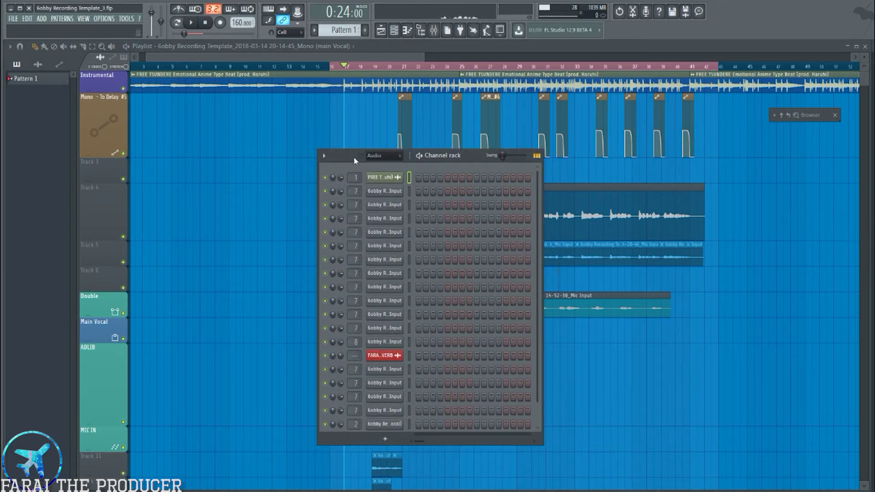
pyautogui.click(383, 156)
pyautogui.click(397, 190)
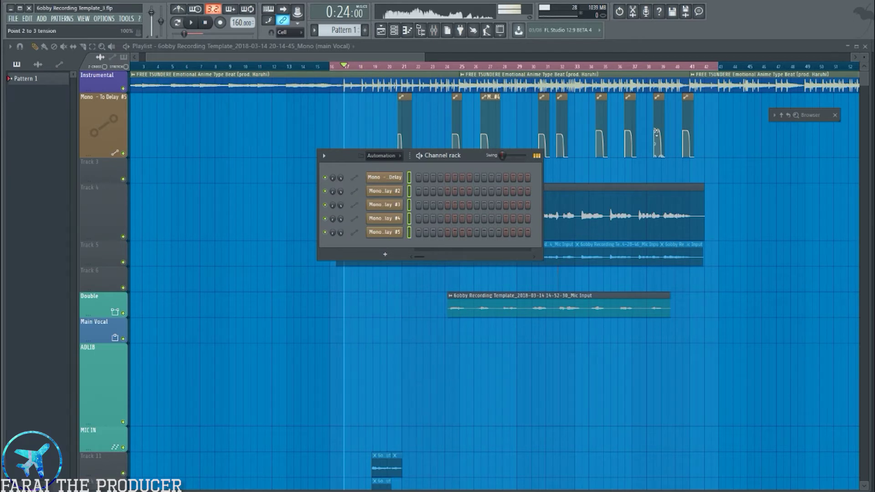
pyautogui.hotkey('alt', 'Delete')
pyautogui.press('Return')
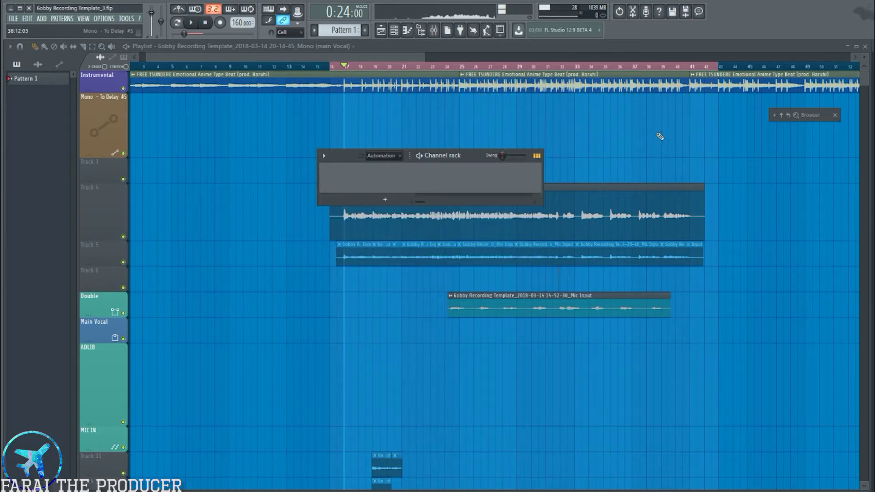
# Close the channel rack and select the Mono (main Vocal) track in the mixer
pyautogui.press('F6')
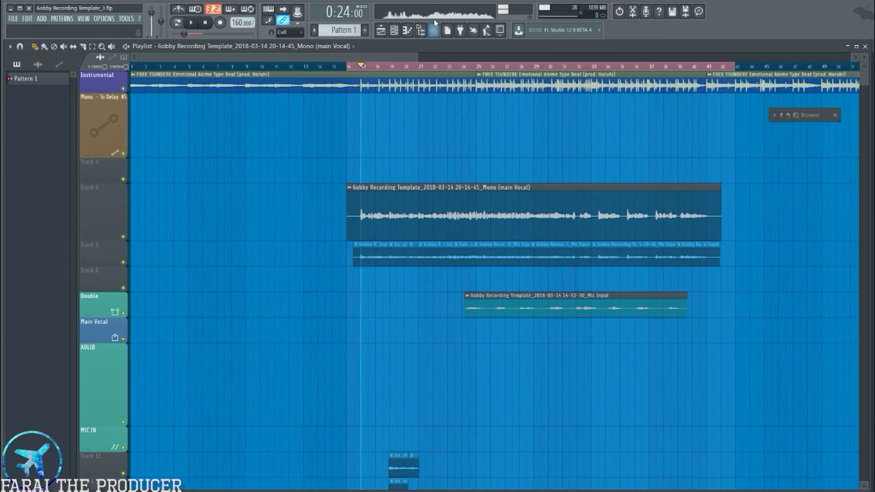
pyautogui.press('F9')
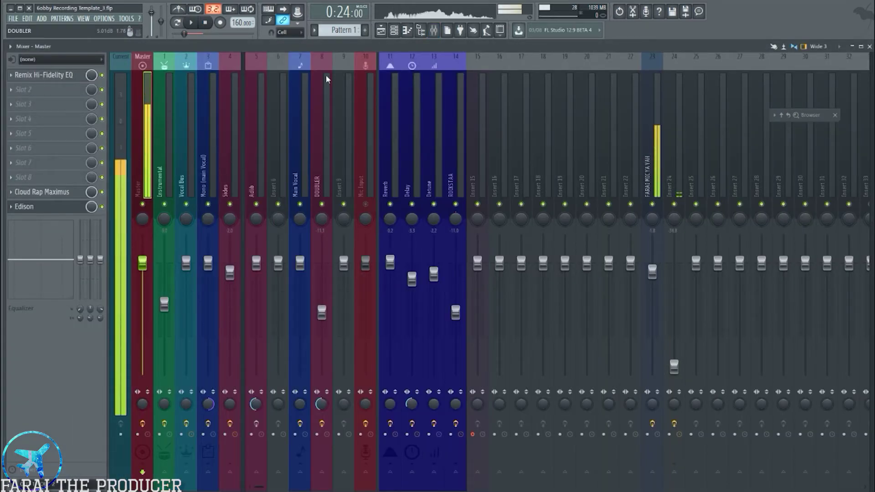
pyautogui.click(208, 104)
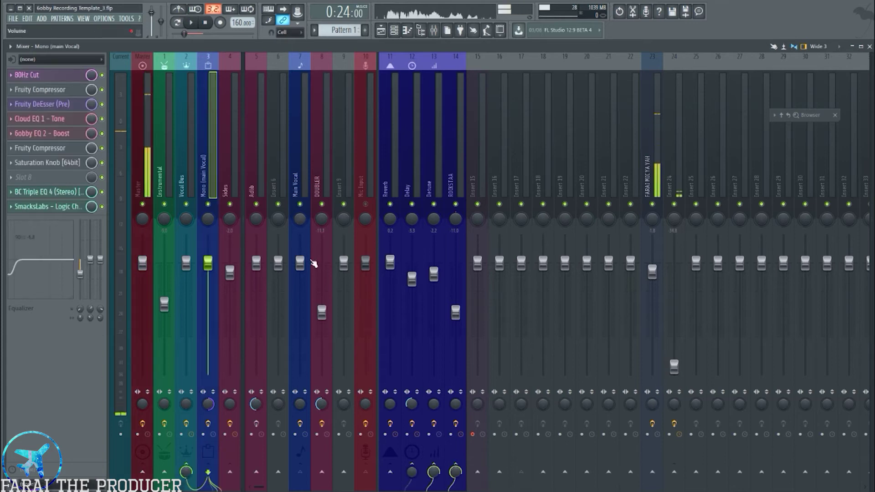
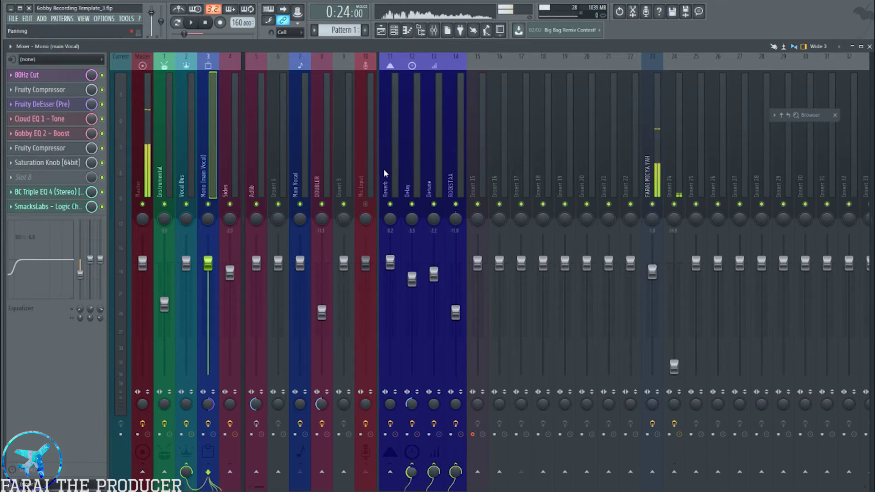
# Play the main vocal section from bar 17 in the playlist and return to the mixer
pyautogui.click(382, 31)
pyautogui.press('space')
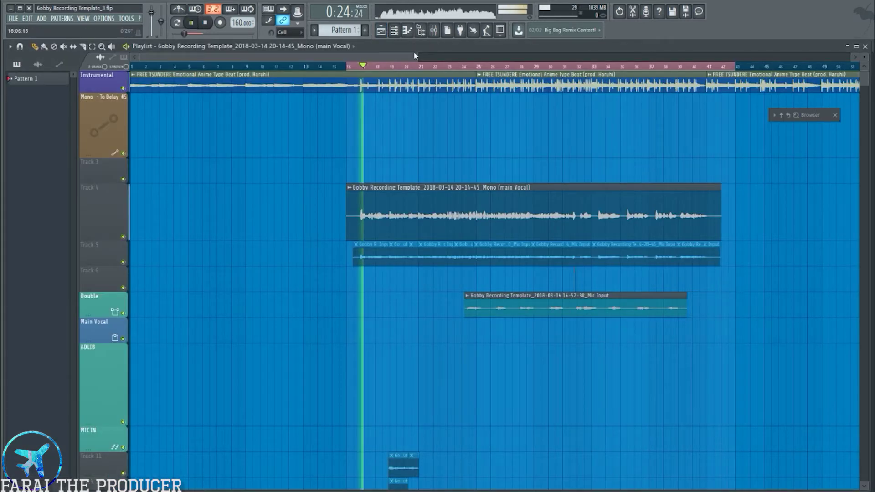
pyautogui.click(435, 31)
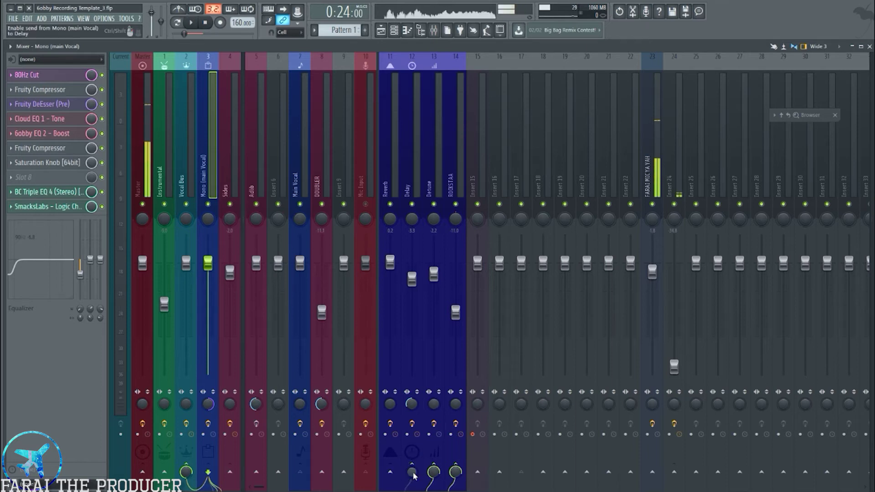
# Reset the Mono (main Vocal) track's send level to Delay and create an automation clip for that send
pyautogui.rightClick(413, 475)
pyautogui.click(428, 362)
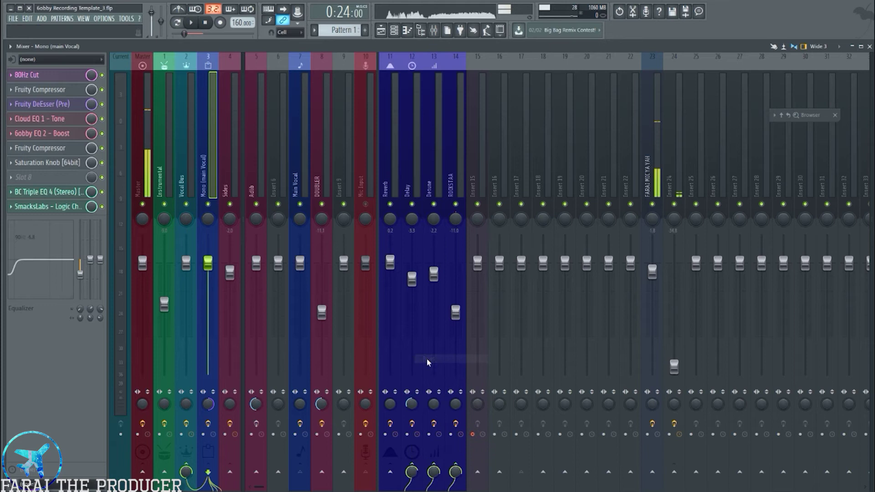
pyautogui.rightClick(413, 475)
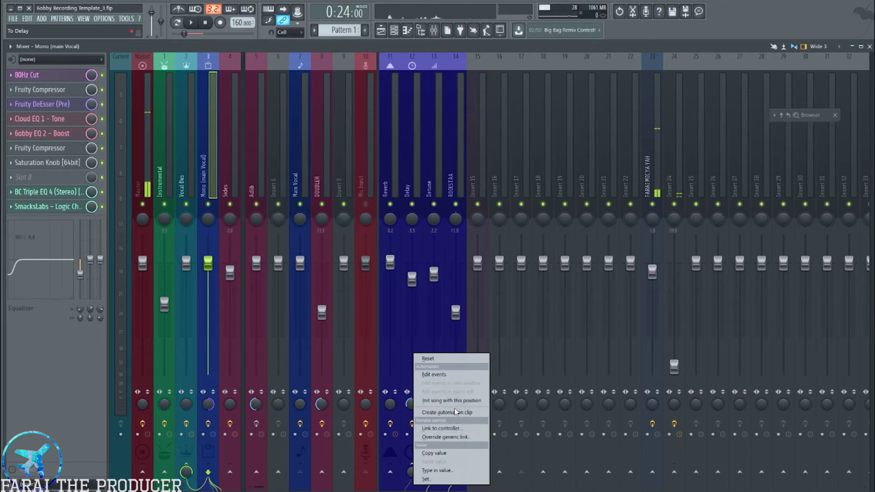
pyautogui.click(456, 414)
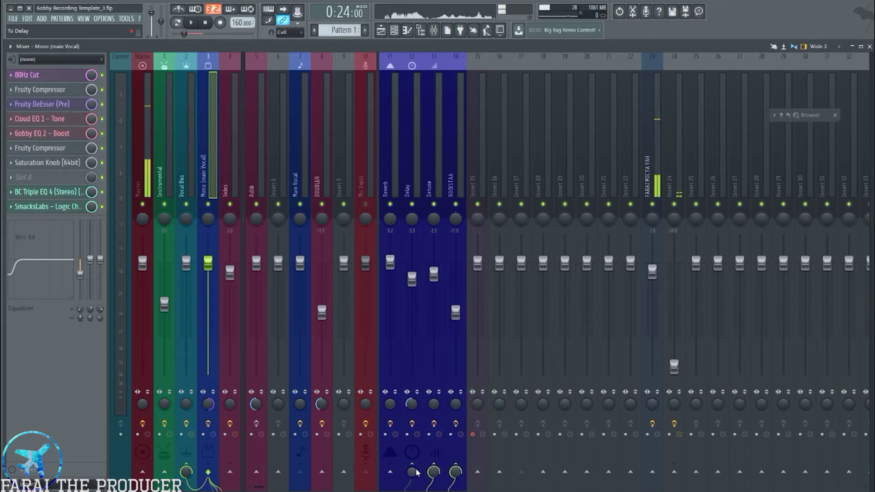
pyautogui.rightClick(416, 472)
pyautogui.click(438, 412)
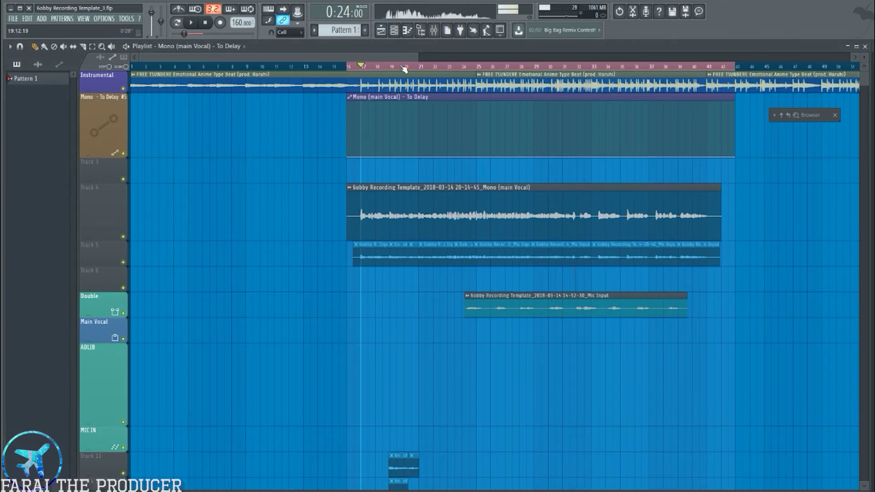
# Clear the playlist's time selection and delete the main vocal's delay send event from the project's Initialized controls
pyautogui.scroll(-5, 398, 68)
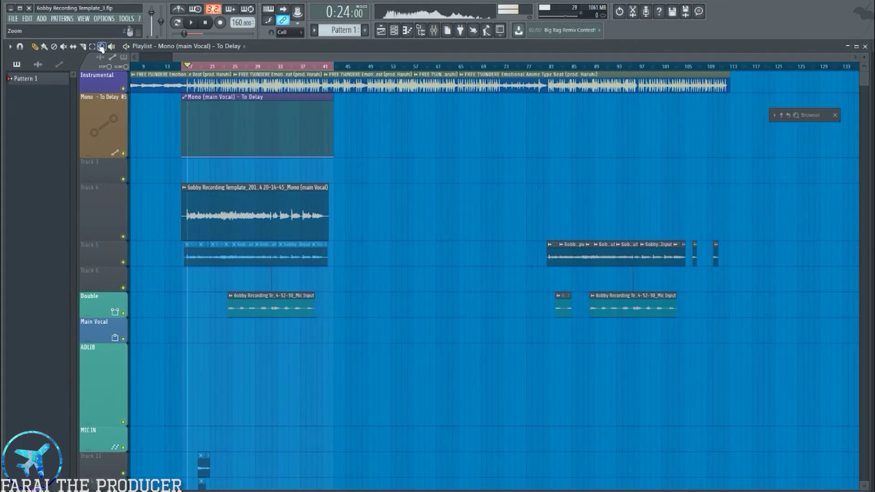
pyautogui.keyDown('ctrl'); pyautogui.click(162, 68); pyautogui.keyUp('ctrl')
pyautogui.moveTo(811, 116)
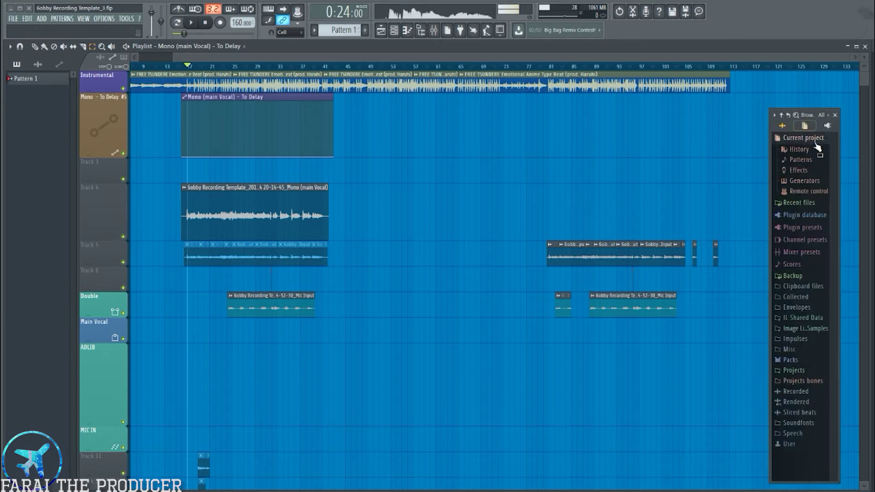
pyautogui.click(802, 159)
pyautogui.click(800, 170)
pyautogui.moveTo(803, 186); pyautogui.dragTo(412, 401)
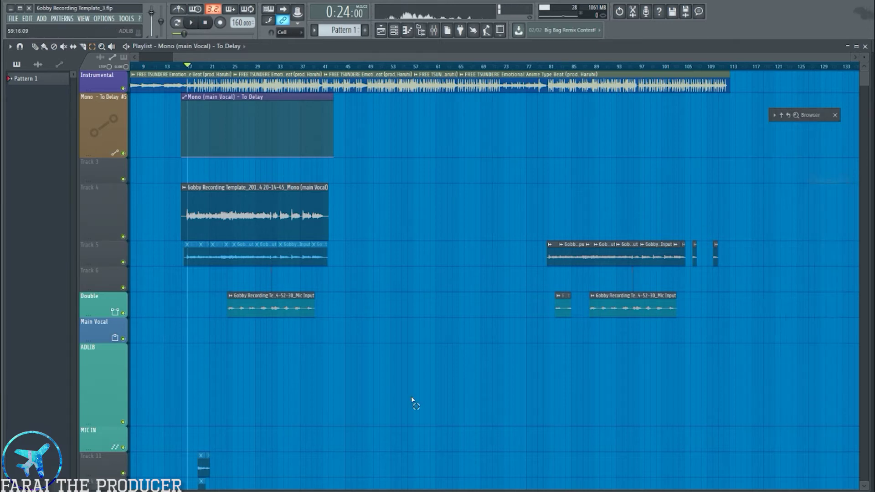
# Delete the main vocal's delay send automation channel from the channel rack
pyautogui.click(400, 36)
pyautogui.rightClick(388, 177)
pyautogui.press('d')
pyautogui.press('Return')
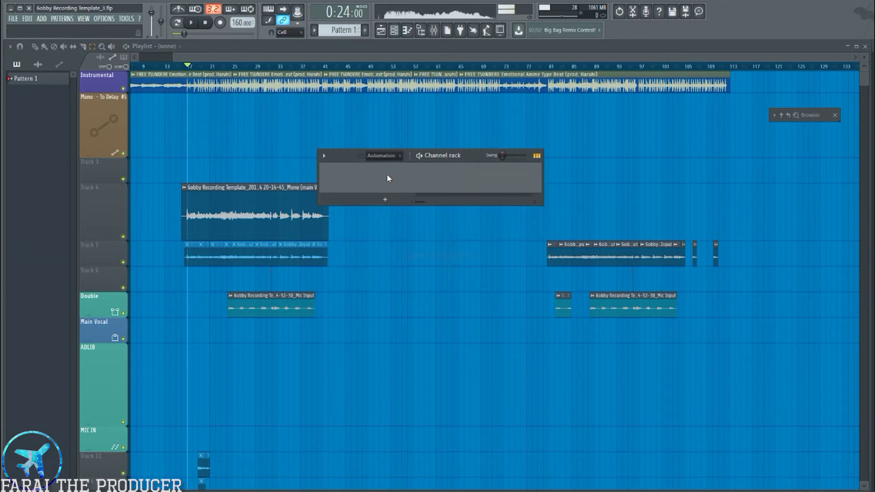
# Return the song position to the start and create a new automation clip for the Mono (main Vocal) track's send to Delay
pyautogui.moveTo(322, 58); pyautogui.dragTo(214, 60)
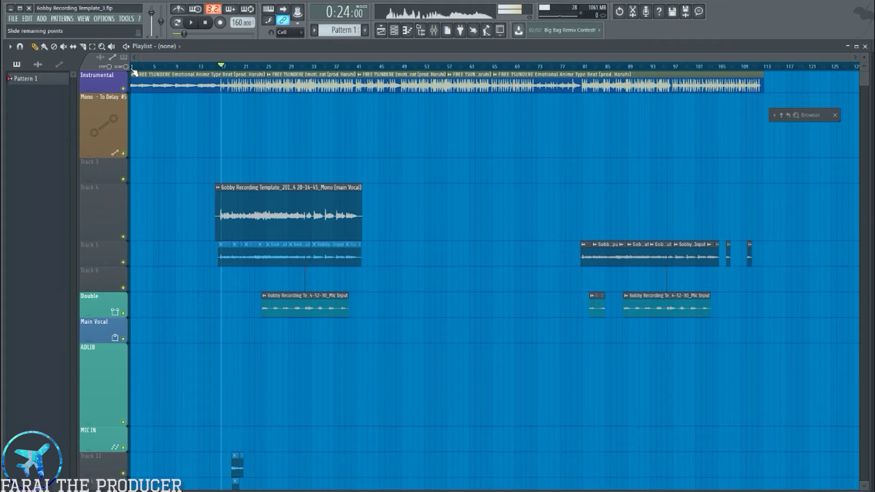
pyautogui.click(434, 30)
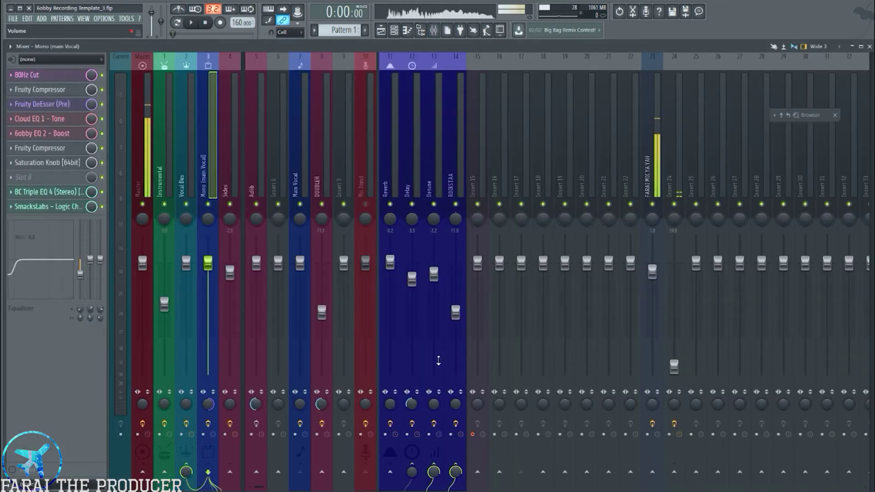
pyautogui.rightClick(412, 353)
pyautogui.click(444, 412)
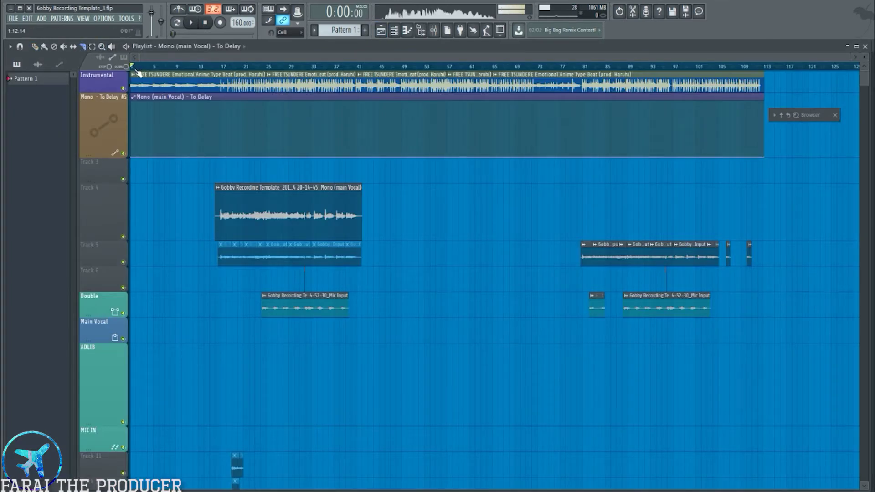
# Cut the new delay send clip after its first bar and delete the remainder
pyautogui.scroll(4, 182, 172)
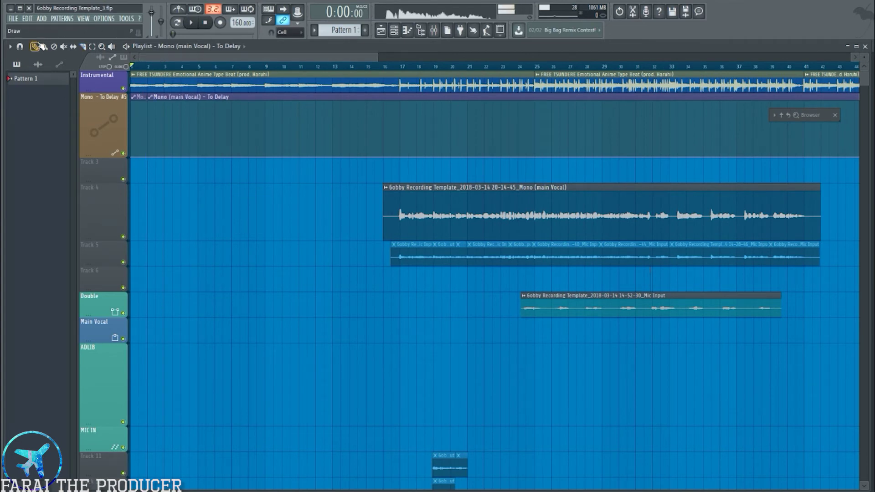
pyautogui.rightClick(226, 150)
pyautogui.scroll(4, 137, 68)
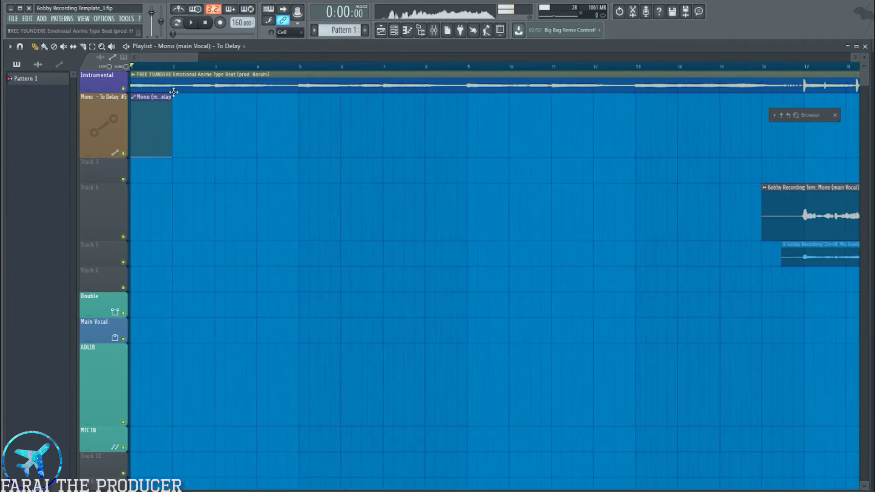
# Place a copy of the one-bar delay send clip at bar 17 and make it unique
pyautogui.scroll(-6, 182, 70)
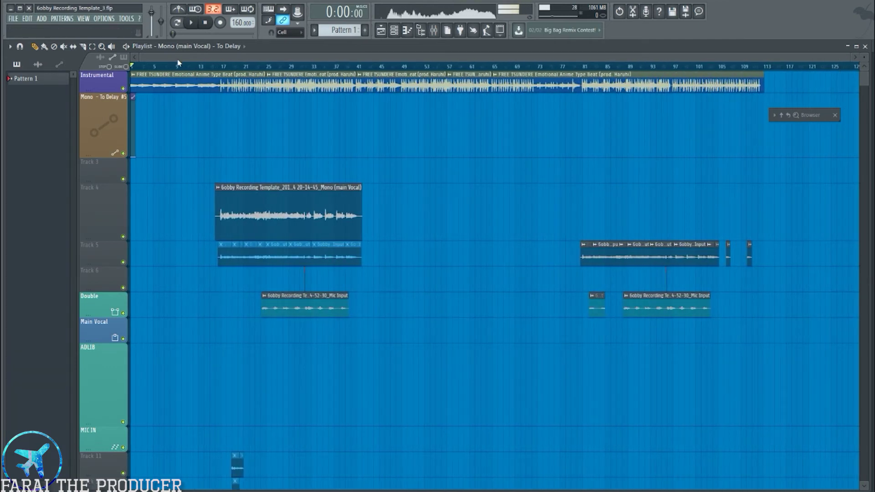
pyautogui.scroll(5, 216, 68)
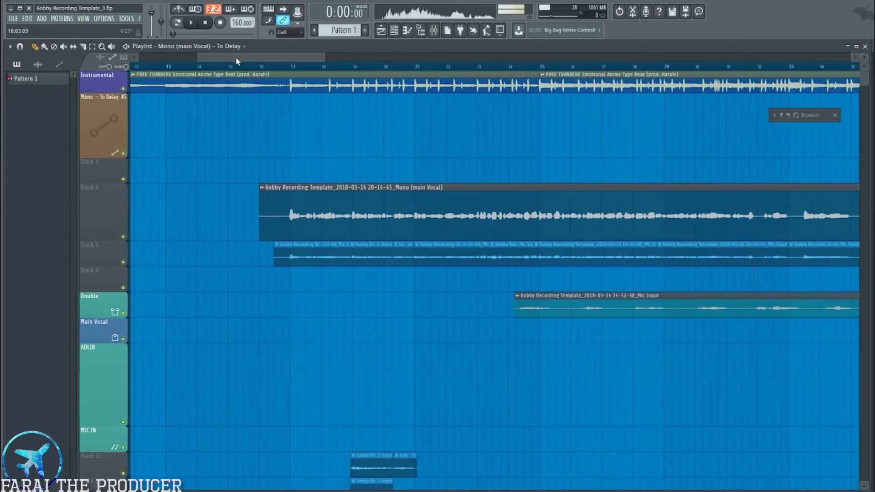
pyautogui.click(304, 144)
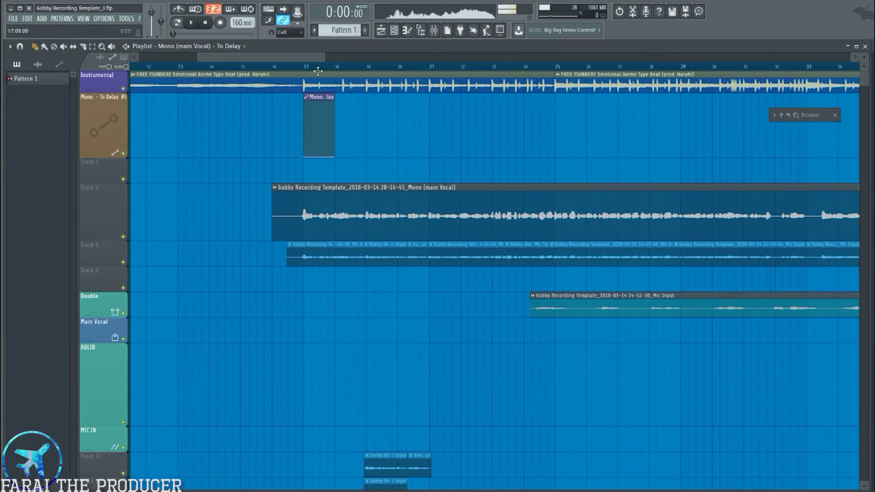
pyautogui.scroll(5, 319, 75)
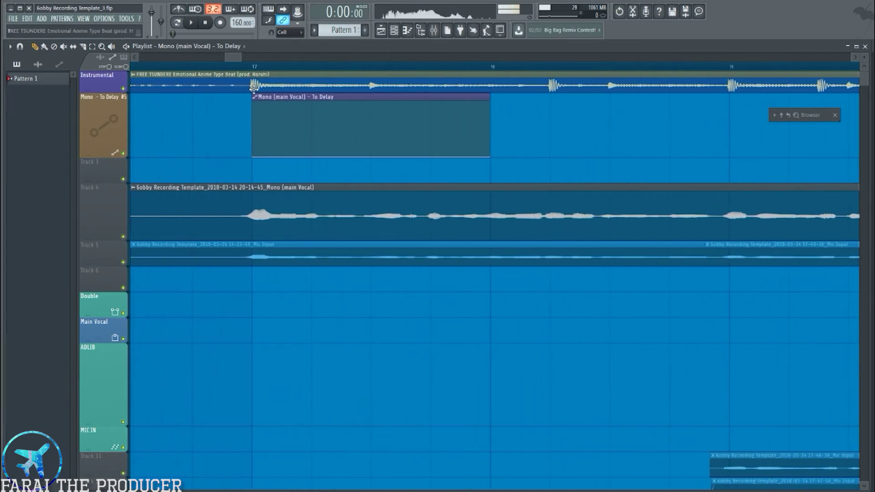
pyautogui.click(259, 100)
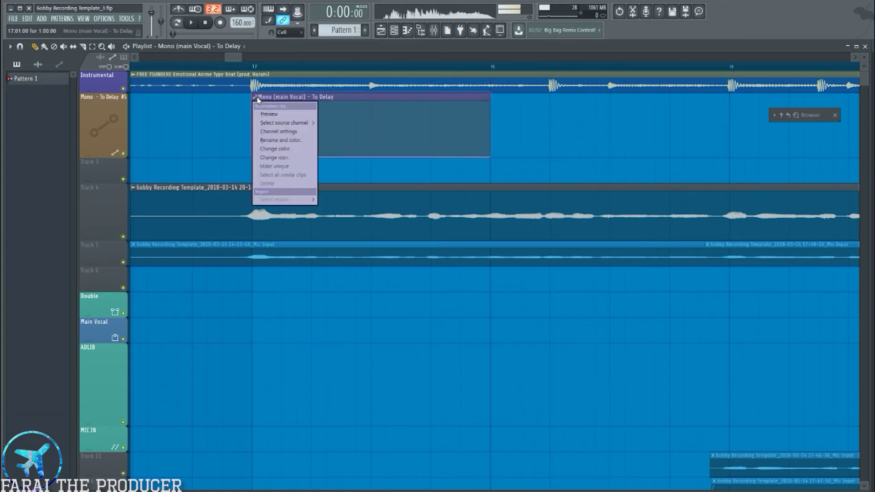
pyautogui.click(291, 167)
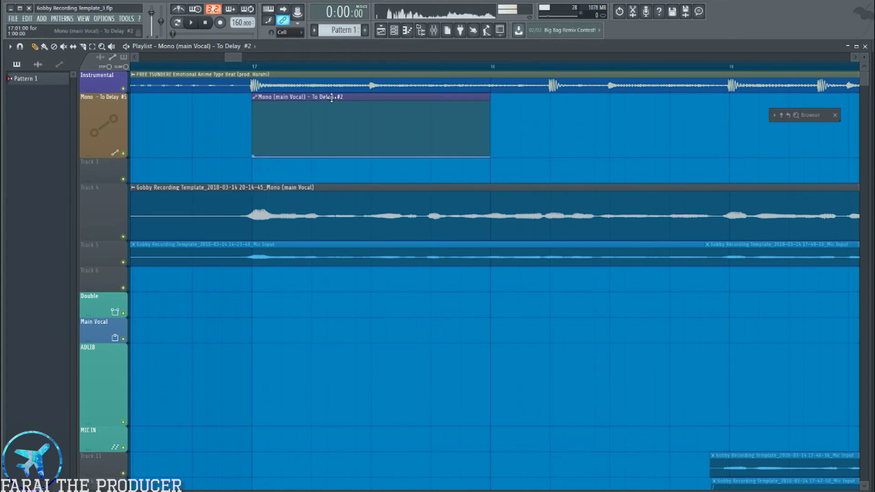
# Shape the bar 17 clip to start at about 66% and curve down to 0% at 17:09:00
pyautogui.rightClick(285, 149)
pyautogui.moveTo(286, 149); pyautogui.dragTo(253, 121)
pyautogui.rightClick(313, 124)
pyautogui.moveTo(319, 124); pyautogui.dragTo(381, 183)
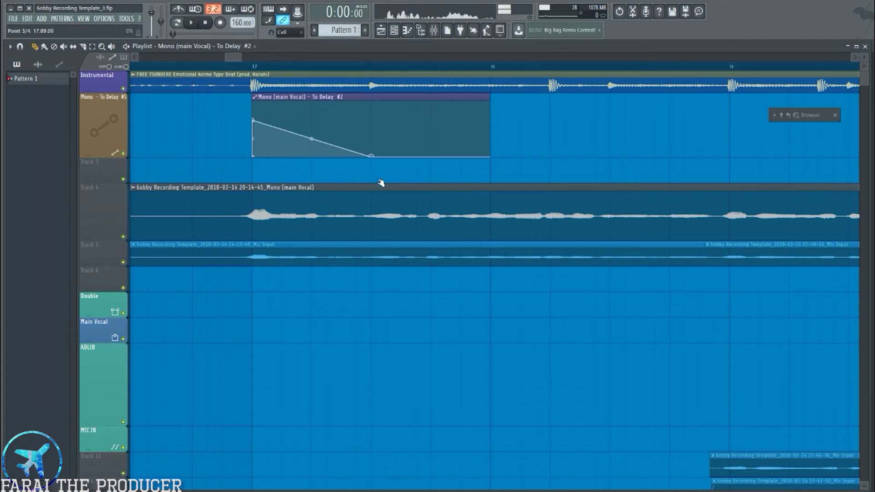
pyautogui.moveTo(311, 139); pyautogui.dragTo(312, 121)
pyautogui.scroll(-6, 314, 68)
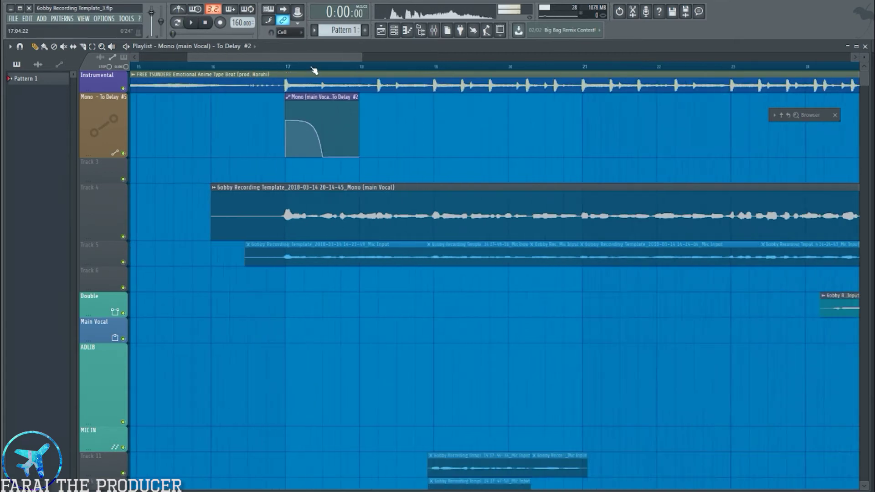
pyautogui.moveTo(309, 58); pyautogui.dragTo(255, 58)
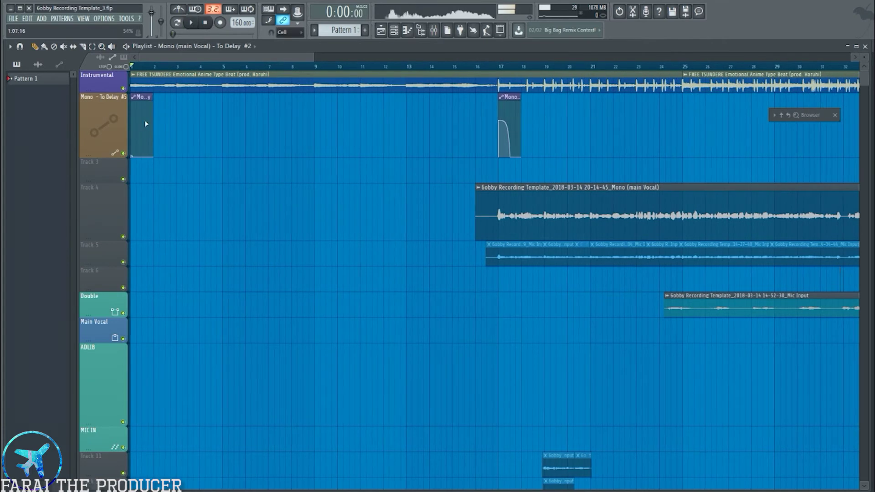
pyautogui.click(220, 127)
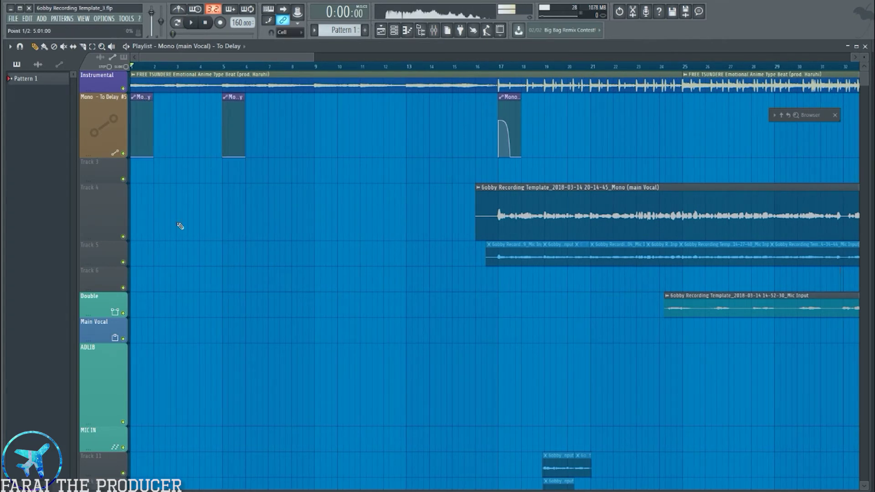
pyautogui.rightClick(231, 133)
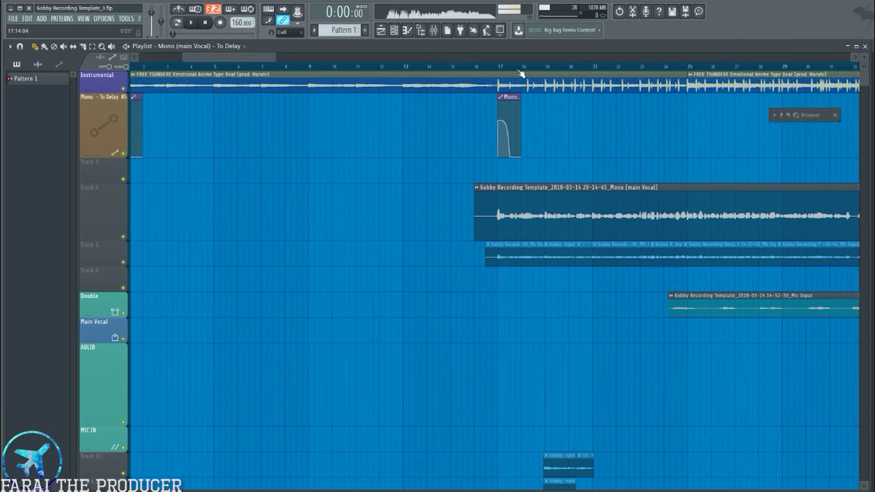
# Play the song from just before bar 17 and watch the Delay track's level in the mixer
pyautogui.scroll(4, 523, 74)
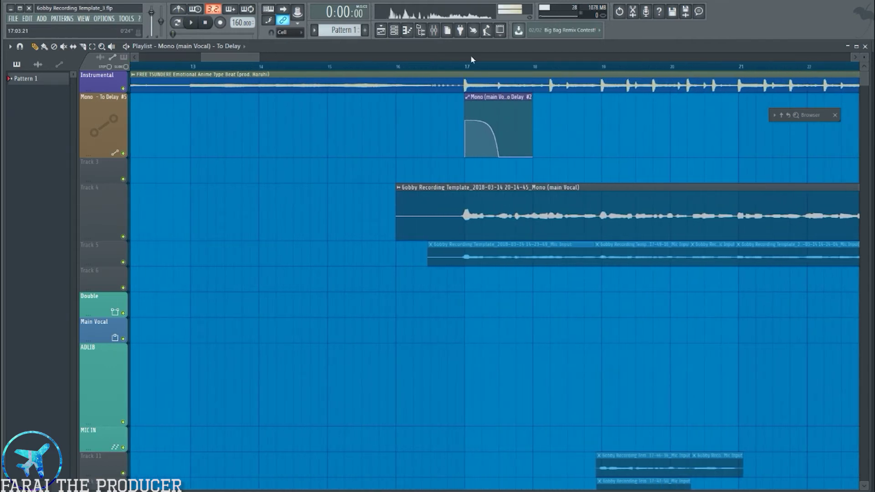
pyautogui.moveTo(238, 58); pyautogui.dragTo(256, 59)
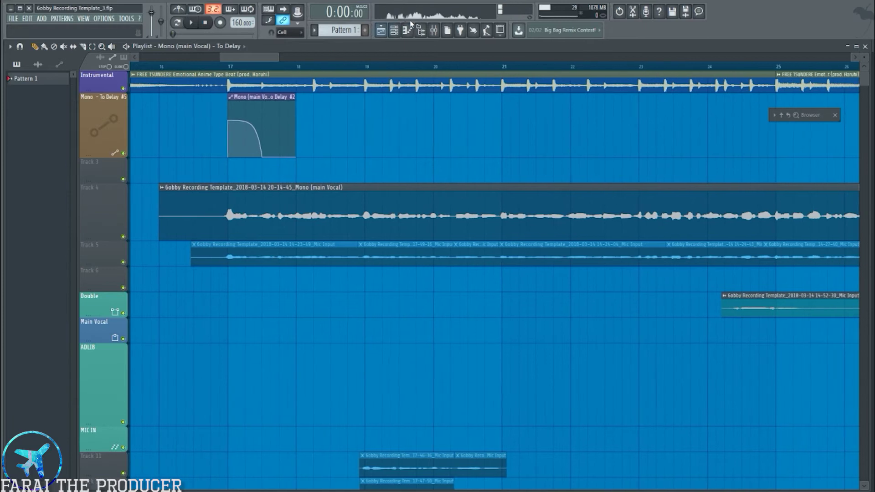
pyautogui.click(212, 67)
pyautogui.click(439, 32)
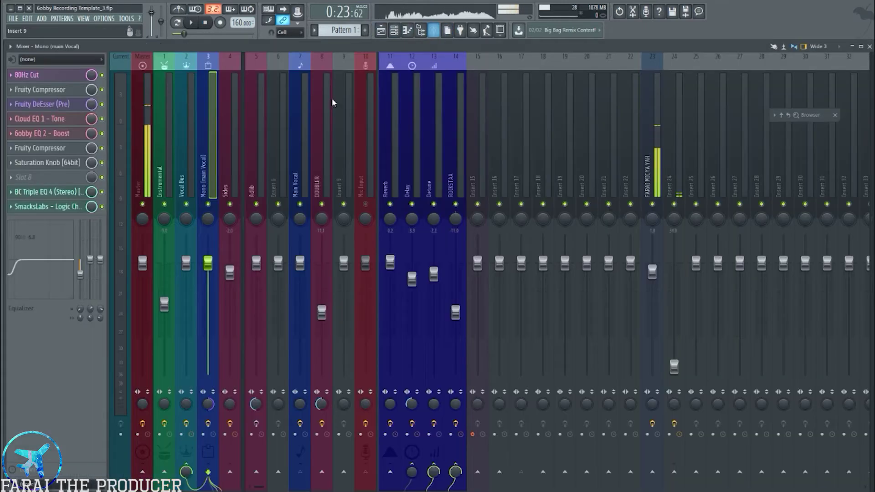
pyautogui.press('space')
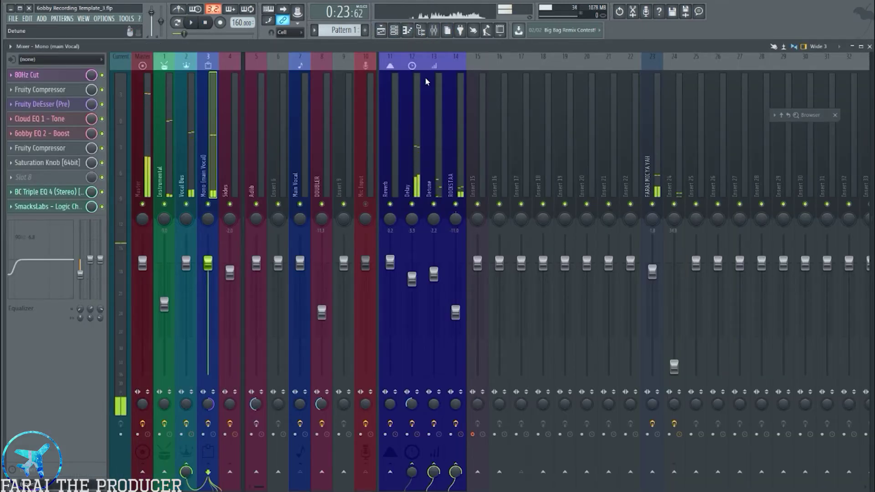
# Enlarge the main vocal's playlist track and move the shaped delay send clip to 18:09:00
pyautogui.click(382, 32)
pyautogui.scroll(3, 236, 71)
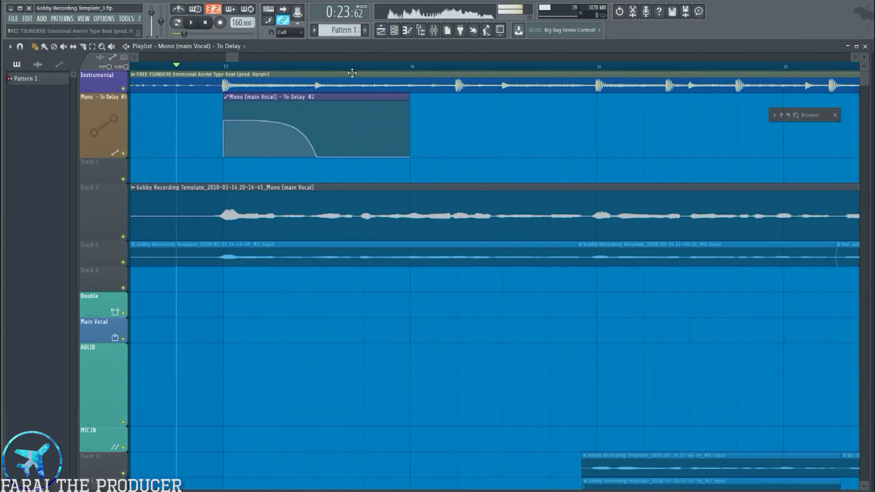
pyautogui.moveTo(365, 96); pyautogui.dragTo(580, 122)
pyautogui.moveTo(108, 235); pyautogui.dragTo(108, 423)
pyautogui.scroll(-4, 219, 68)
pyautogui.press('space')
pyautogui.moveTo(410, 96); pyautogui.dragTo(500, 97)
pyautogui.press('space')
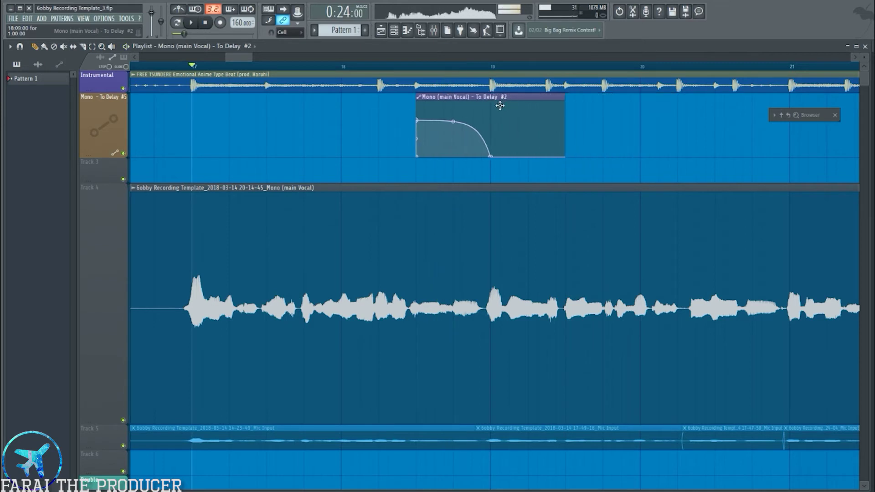
# Play the vocal from bar 17 and adjust the clip's starting delay level by ear, trying about 33% before raising it again
pyautogui.click(412, 304)
pyautogui.press('space')
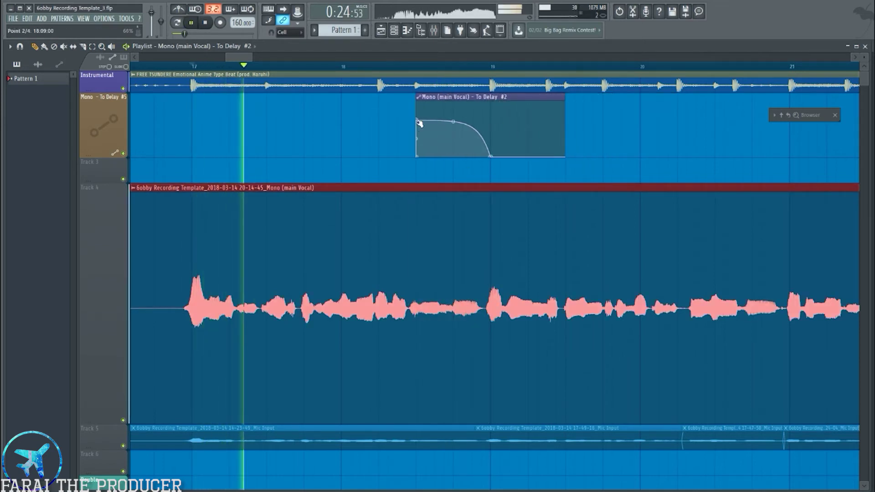
pyautogui.moveTo(419, 123); pyautogui.dragTo(418, 139)
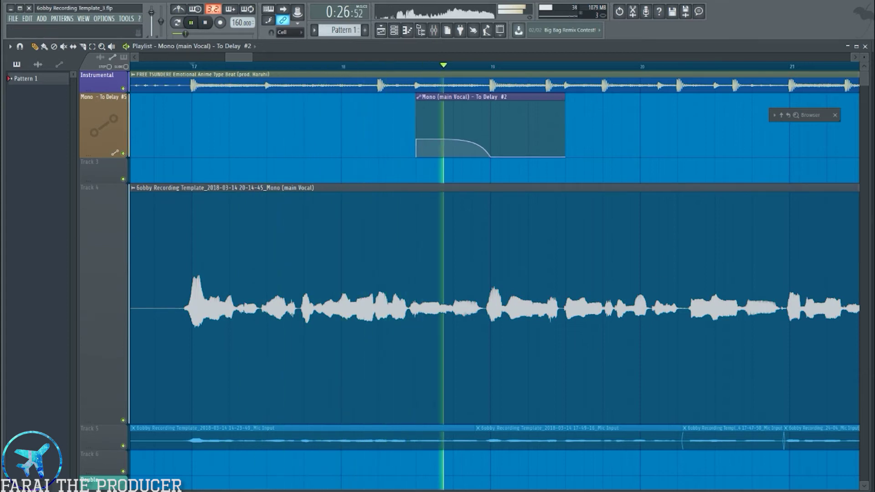
pyautogui.press('space')
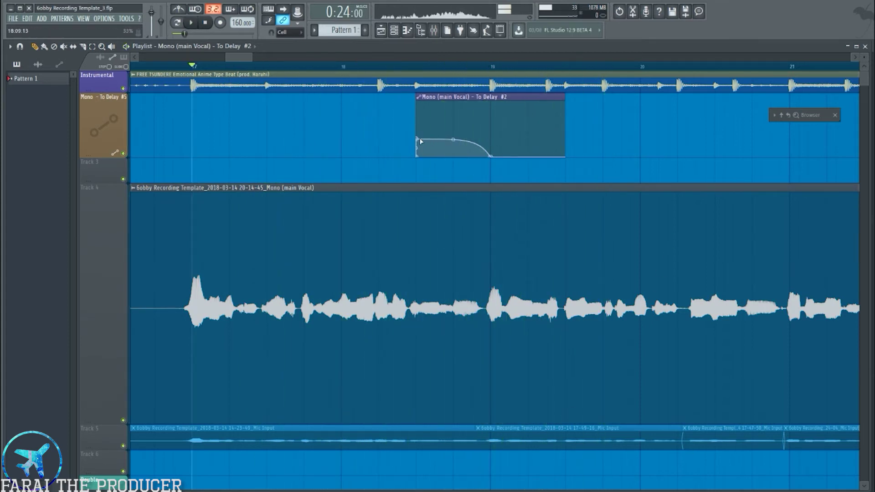
pyautogui.moveTo(417, 132); pyautogui.dragTo(417, 124)
# Play from bar 18, move the delay send clip to the phrase end before bar 21 and shorten its fade to finish at bar 21
pyautogui.click(342, 66)
pyautogui.press('space')
pyautogui.moveTo(244, 56)
pyautogui.mouseDown()
pyautogui.moveTo(258, 56)
pyautogui.moveTo(249, 59)
pyautogui.mouseUp()
pyautogui.press('space')
pyautogui.moveTo(282, 108); pyautogui.dragTo(616, 111)
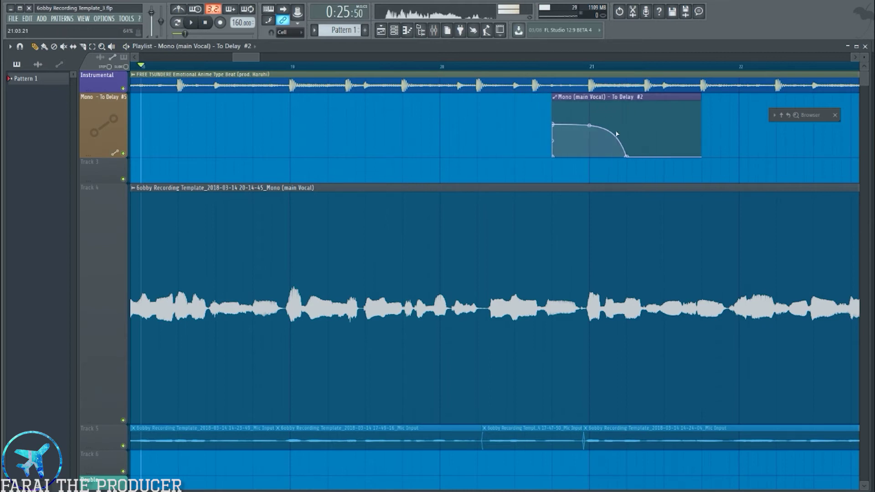
pyautogui.moveTo(629, 158); pyautogui.dragTo(585, 167)
# Audition the delay throw from bar 20, shift the clip slightly earlier and shorten it to 0:07:00
pyautogui.click(443, 67)
pyautogui.press('space')
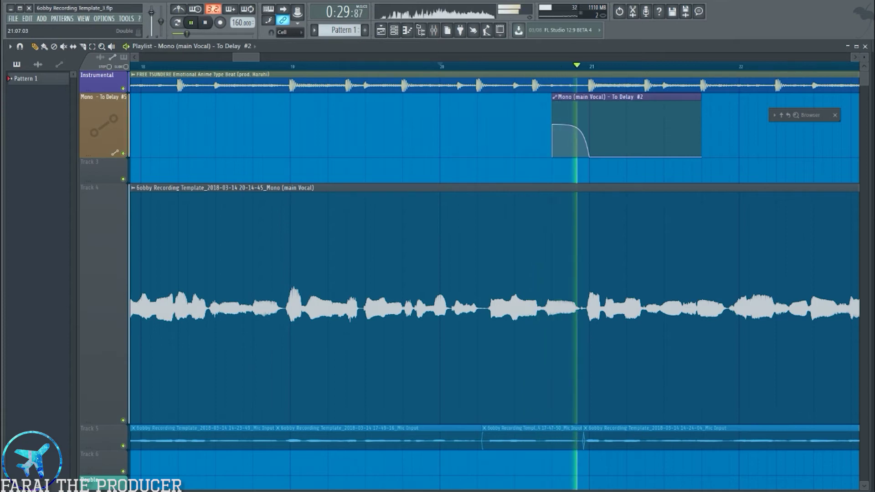
pyautogui.press('space')
pyautogui.moveTo(567, 92); pyautogui.dragTo(563, 92)
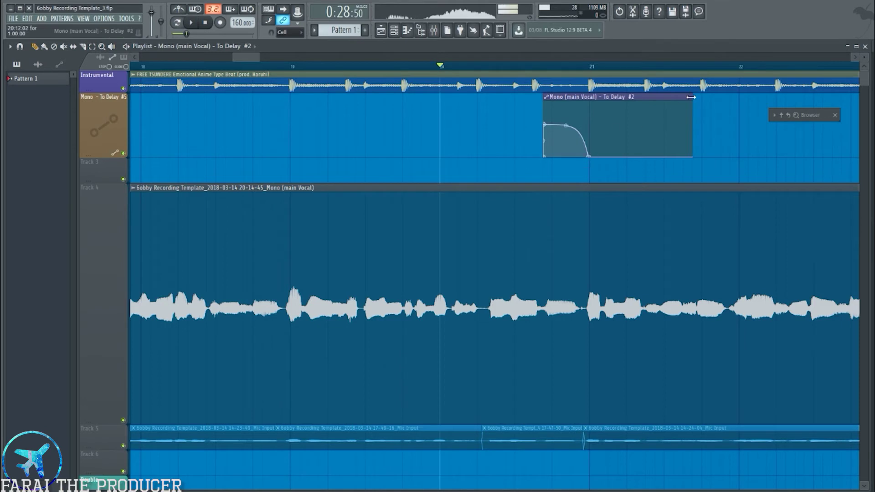
pyautogui.moveTo(690, 97); pyautogui.dragTo(609, 97)
# Play the vocal on past bar 21 and place a copy of the delay send clip at 22:09:00
pyautogui.press('space')
pyautogui.moveTo(248, 55); pyautogui.dragTo(255, 56)
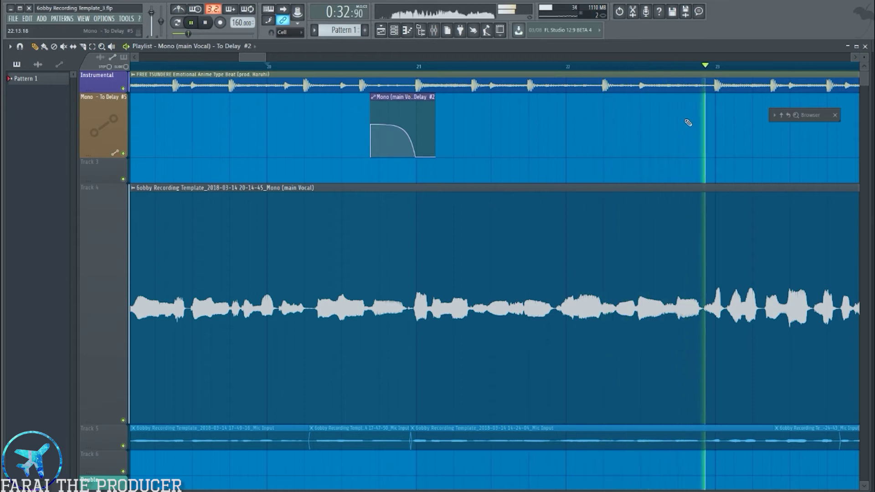
pyautogui.press('space')
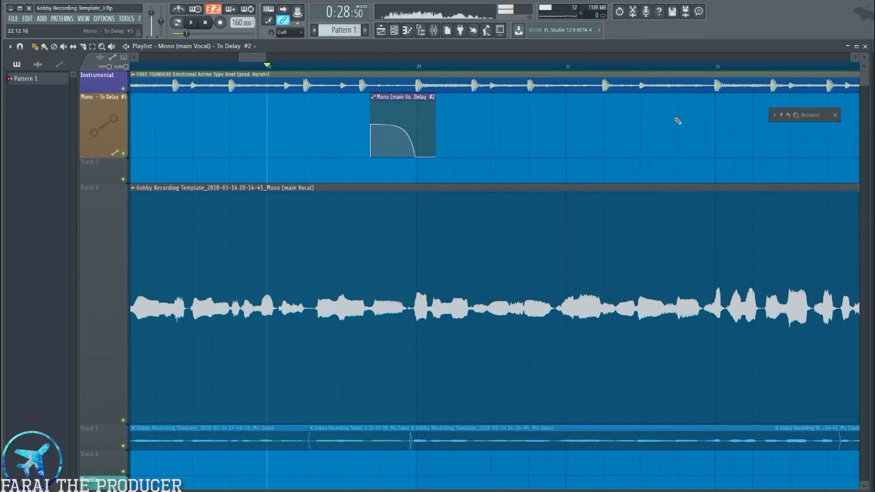
pyautogui.click(643, 135)
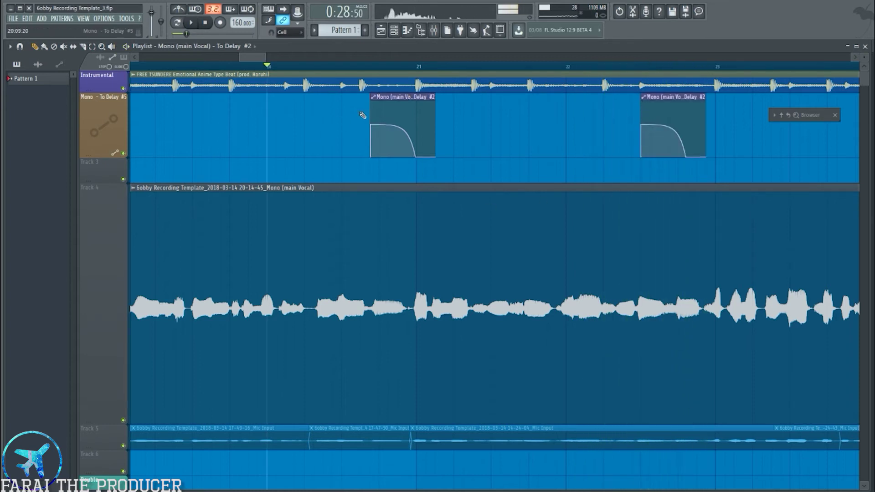
pyautogui.moveTo(692, 161); pyautogui.dragTo(709, 160)
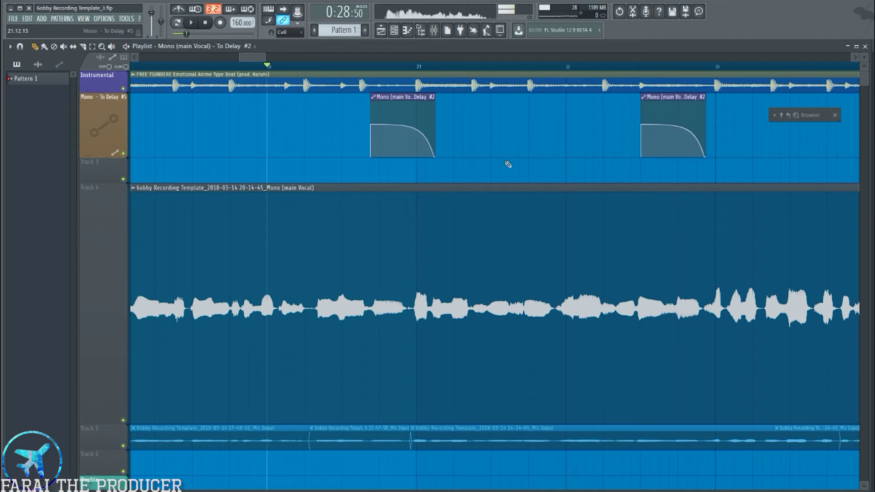
pyautogui.hotkey('ctrl', 'z')
pyautogui.moveTo(371, 248); pyautogui.dragTo(404, 248)
pyautogui.click(548, 126)
# Make the clip at 22:09:00 unique, extend it to nearly one bar and lengthen its fade to just before bar 23
pyautogui.click(644, 96)
pyautogui.click(668, 167)
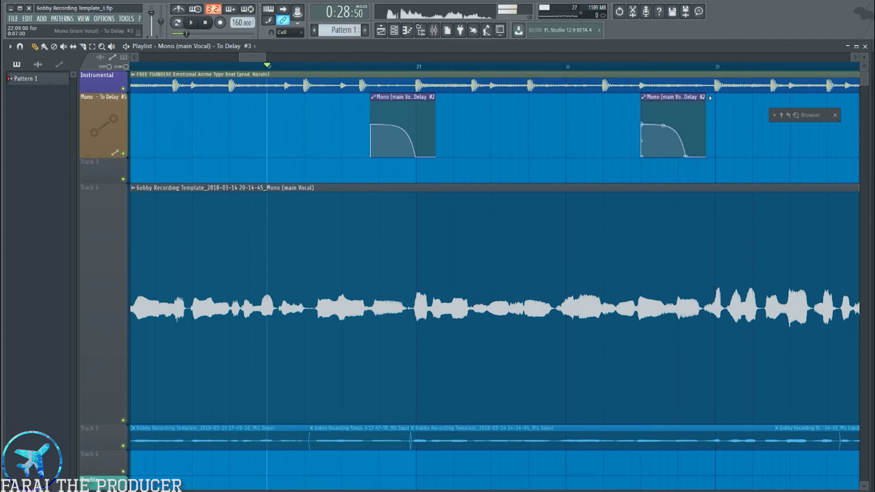
pyautogui.moveTo(710, 98); pyautogui.dragTo(780, 97)
pyautogui.moveTo(685, 156); pyautogui.dragTo(711, 168)
# Play the vocal from bar 20 to past bar 23 to audition the delay throws
pyautogui.press('space')
pyautogui.moveTo(248, 56); pyautogui.dragTo(264, 59)
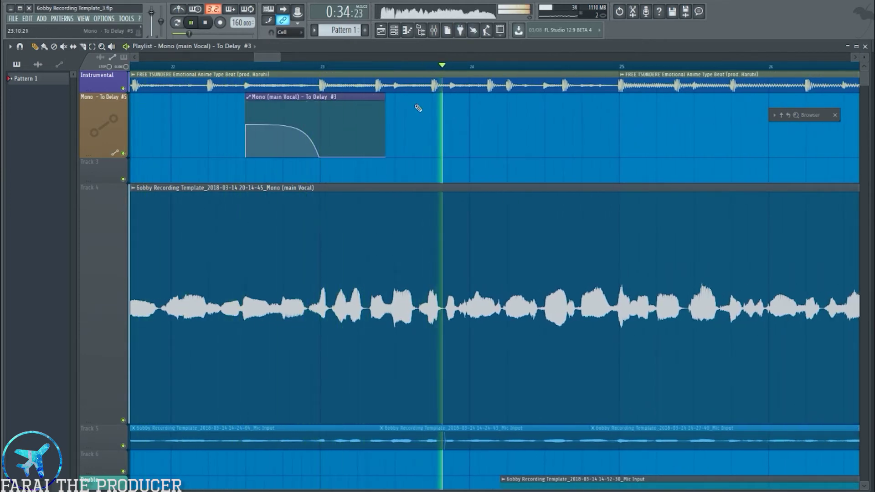
pyautogui.press('space')
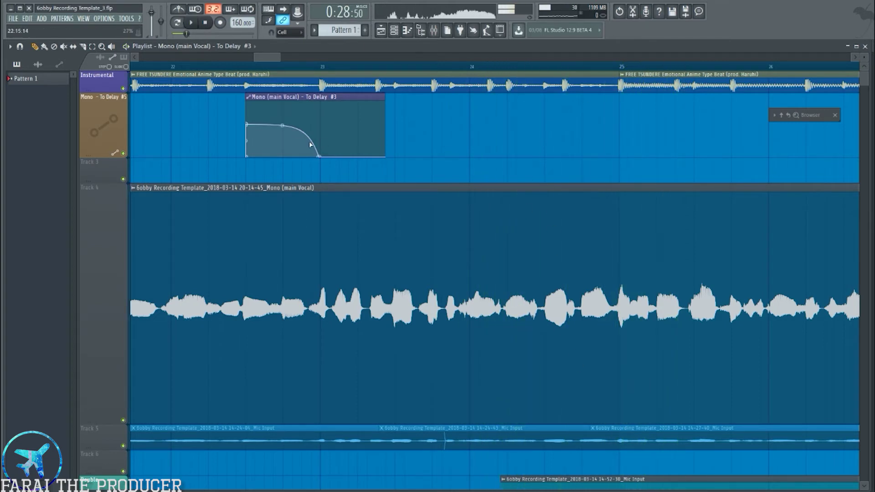
# Make Track 3 taller in the playlist
pyautogui.scroll(-4, 333, 72)
pyautogui.moveTo(100, 182); pyautogui.dragTo(100, 283)
pyautogui.scroll(-4, 252, 74)
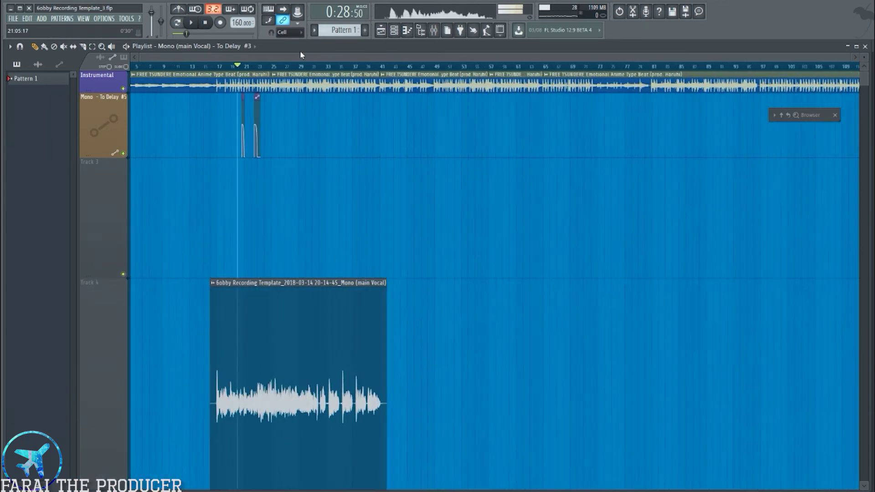
# Open the H910 Dual Harmonizer on the Vocal Bus mixer track and audition it while turning its mix level down
pyautogui.press('F9')
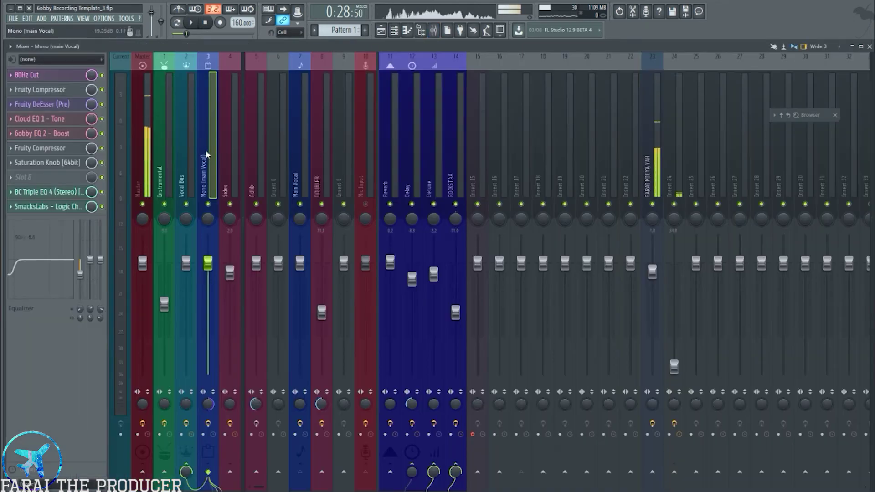
pyautogui.click(180, 141)
pyautogui.click(63, 177)
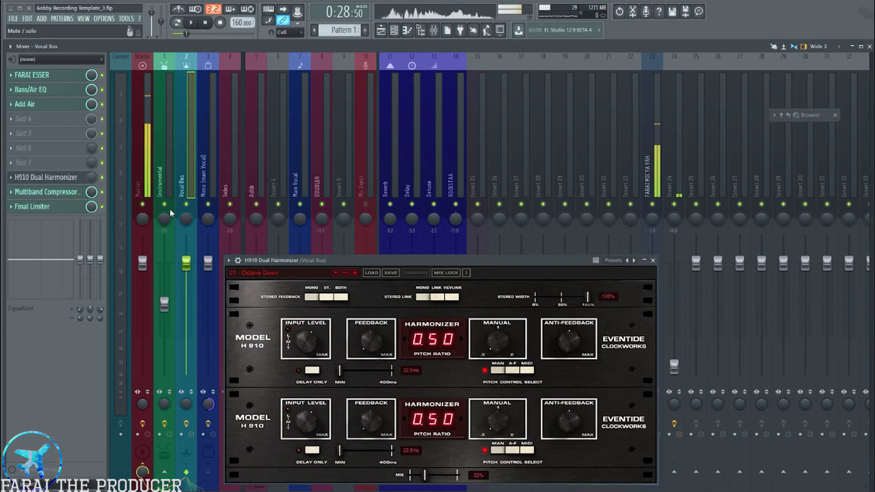
pyautogui.rightClick(94, 181)
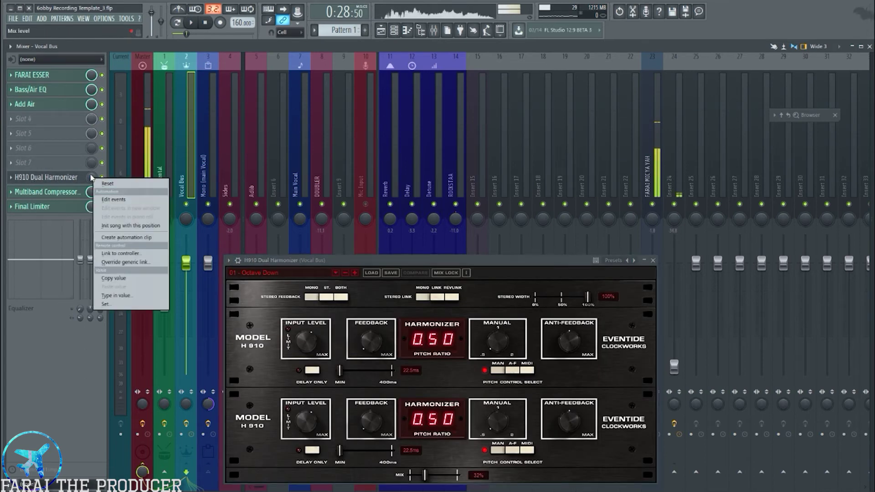
pyautogui.press('Escape')
pyautogui.press('F5')
pyautogui.press('F9')
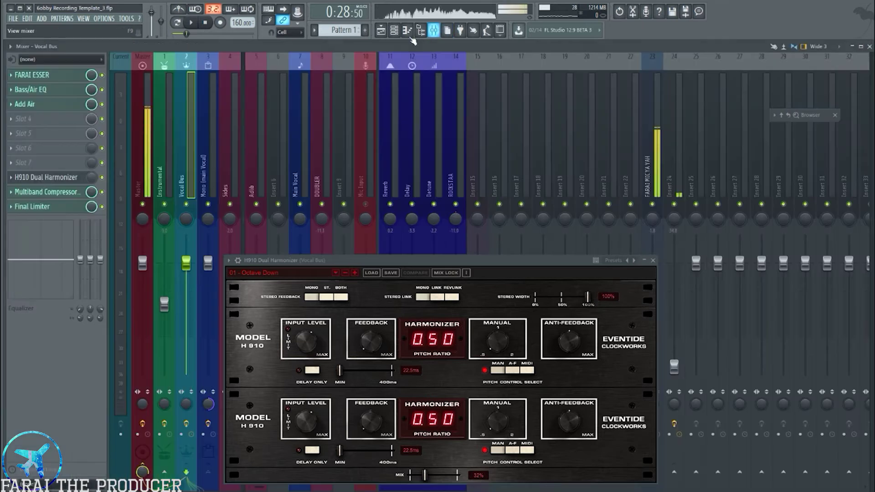
pyautogui.press('space')
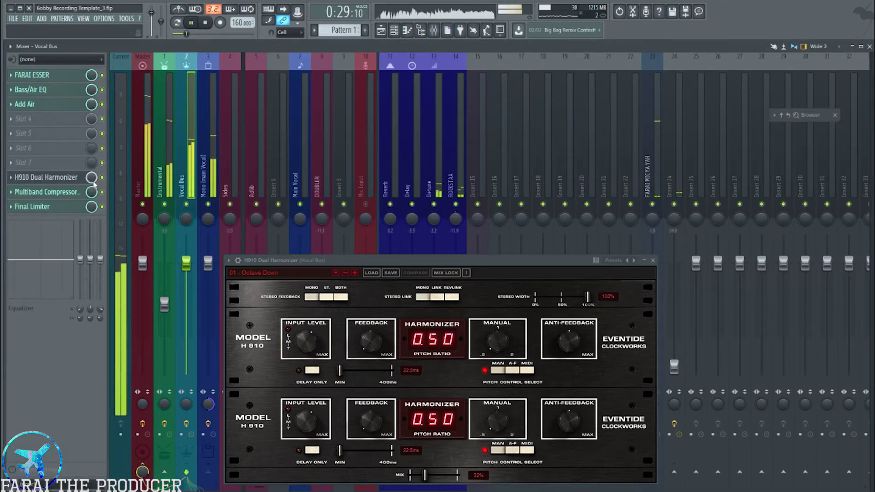
pyautogui.press('space')
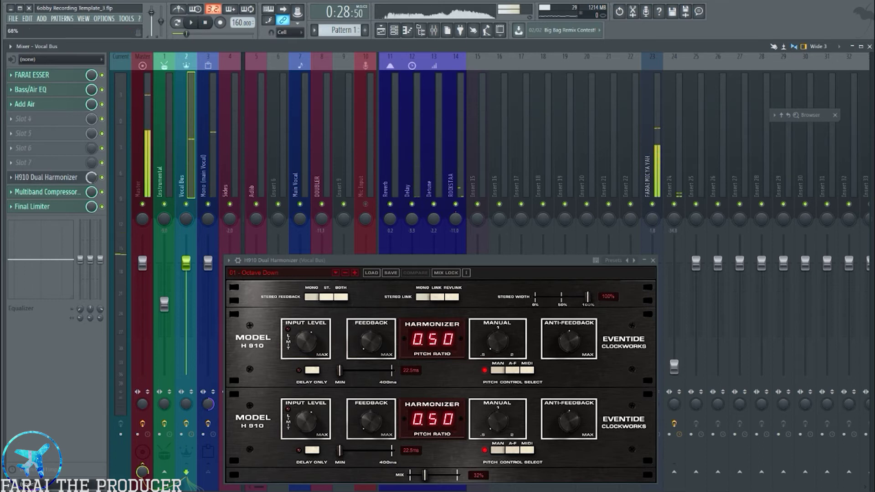
# Create an automation clip for the H910 Dual Harmonizer's mix level, close the plug-in and reduce the height of Track 3
pyautogui.rightClick(92, 177)
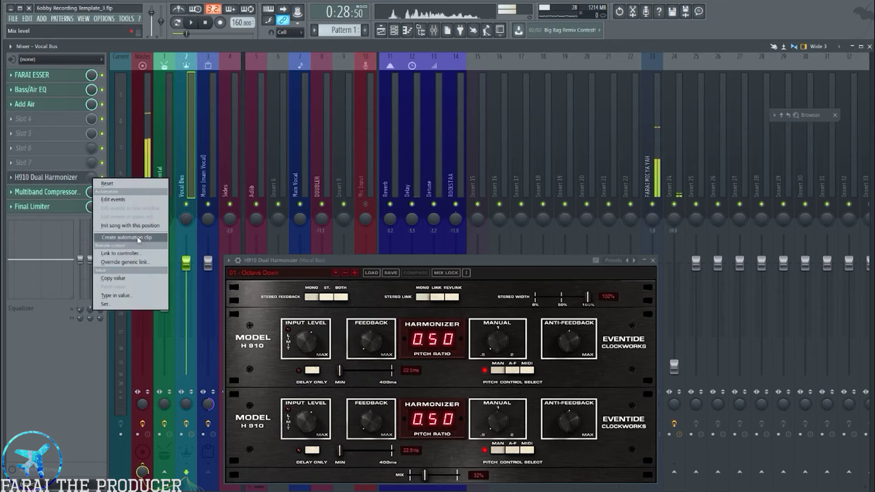
pyautogui.click(136, 238)
pyautogui.click(380, 30)
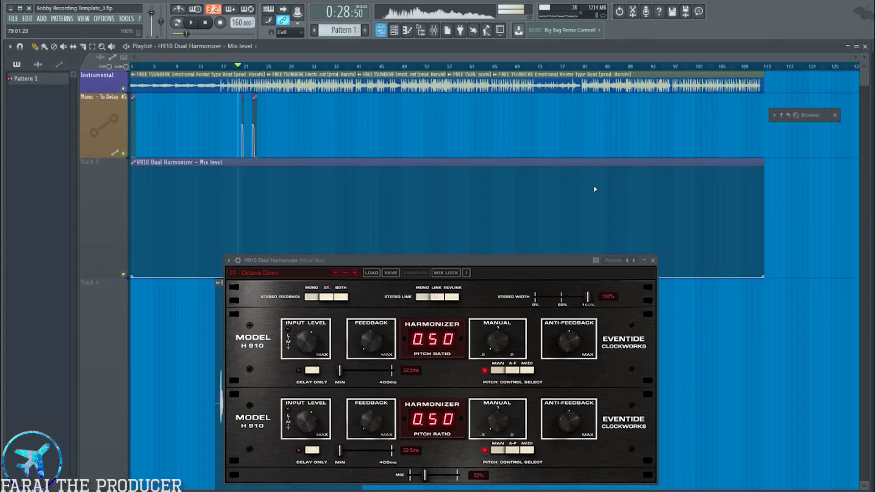
pyautogui.click(653, 260)
pyautogui.moveTo(93, 276); pyautogui.dragTo(89, 219)
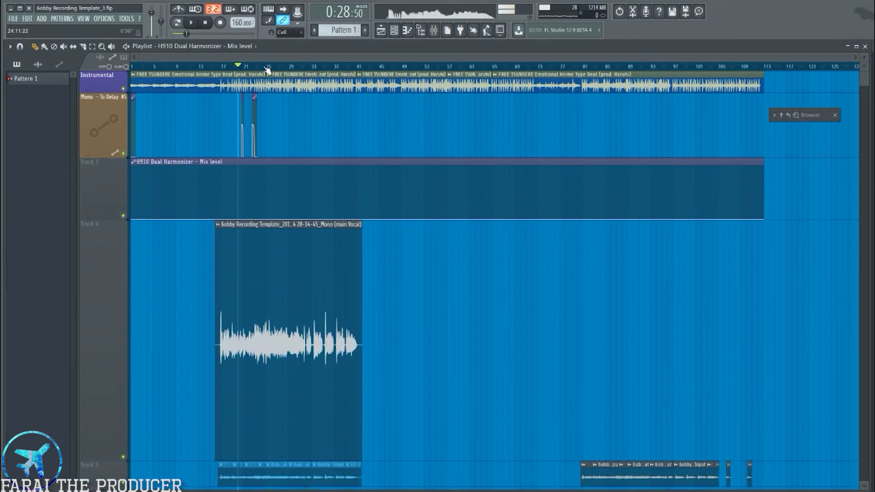
# Play the main vocal from bar 22 into bar 24
pyautogui.scroll(5, 266, 68)
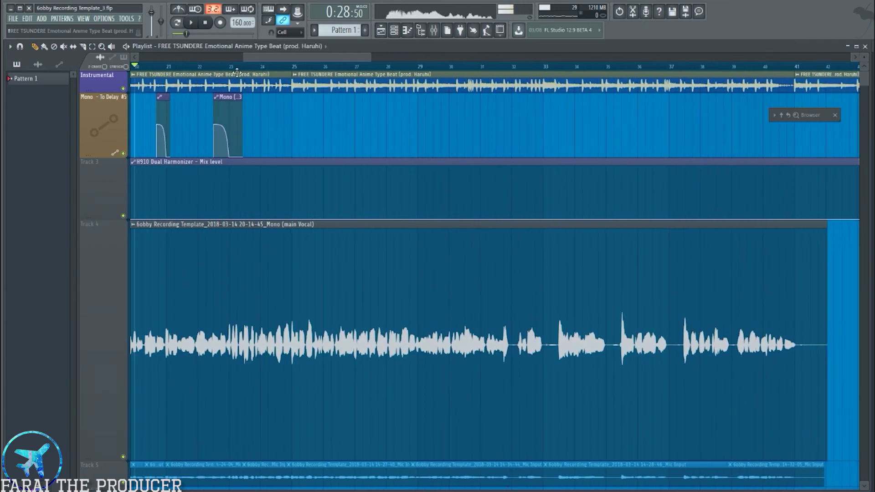
pyautogui.click(199, 68)
pyautogui.press('space')
pyautogui.scroll(4, 262, 69)
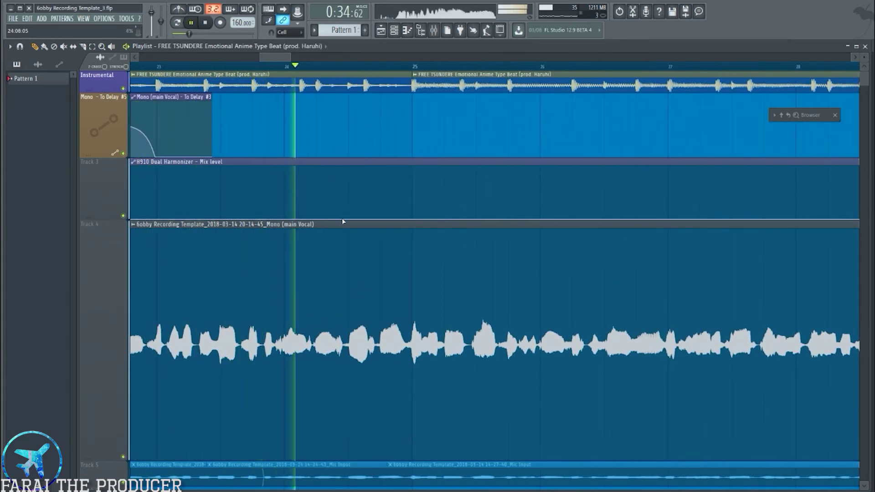
pyautogui.press('space')
# Audition the vocal from several points within bar 24 to locate the word for the harmonizer effect
pyautogui.click(349, 67)
pyautogui.press('space')
pyautogui.press('space')
pyautogui.moveTo(295, 67); pyautogui.dragTo(321, 74)
pyautogui.press('space')
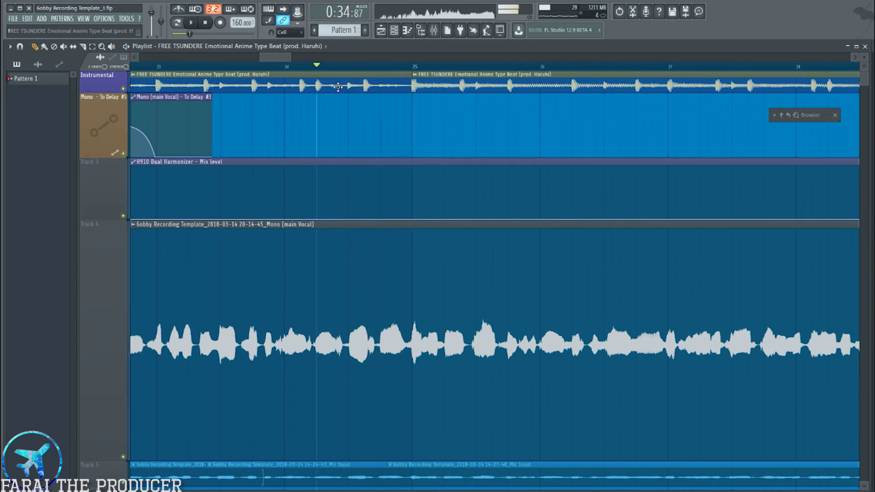
pyautogui.click(327, 67)
pyautogui.press('space')
pyautogui.press('space')
pyautogui.click(349, 67)
pyautogui.press('space')
pyautogui.press('space')
# Add points to the harmonizer mix automation, forming a block at about 50% from early in bar 24 to bar 25
pyautogui.rightClick(349, 210)
pyautogui.moveTo(348, 211); pyautogui.dragTo(332, 192)
pyautogui.rightClick(356, 207)
pyautogui.rightClick(406, 194)
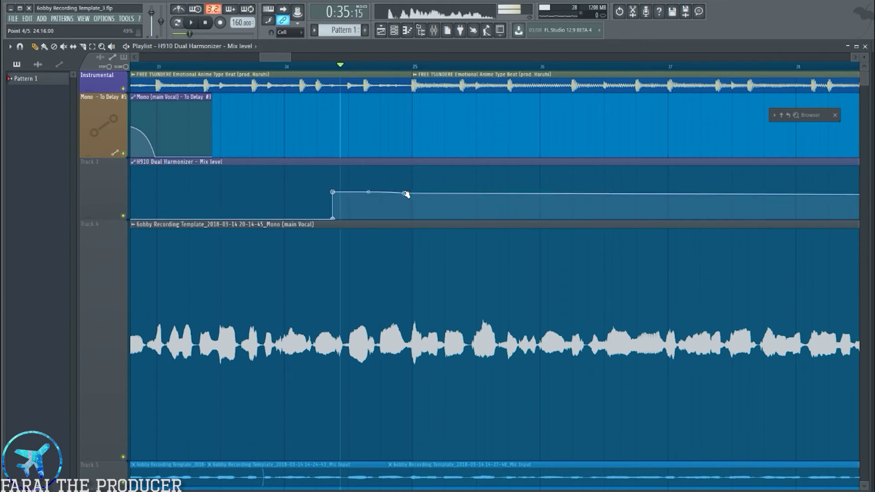
pyautogui.rightClick(440, 201)
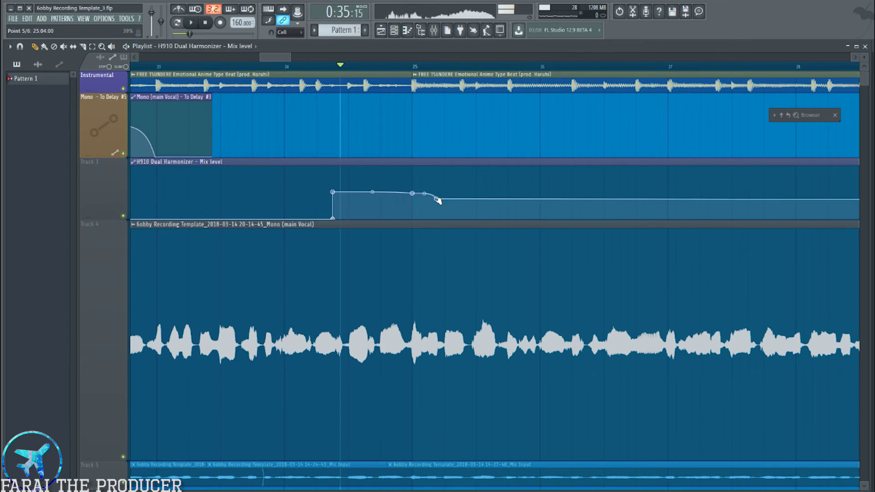
pyautogui.moveTo(438, 201); pyautogui.dragTo(407, 233)
# Audition from bar 23 and move the block's first bottom point earlier in bar 24 so the level ramps up
pyautogui.press('space')
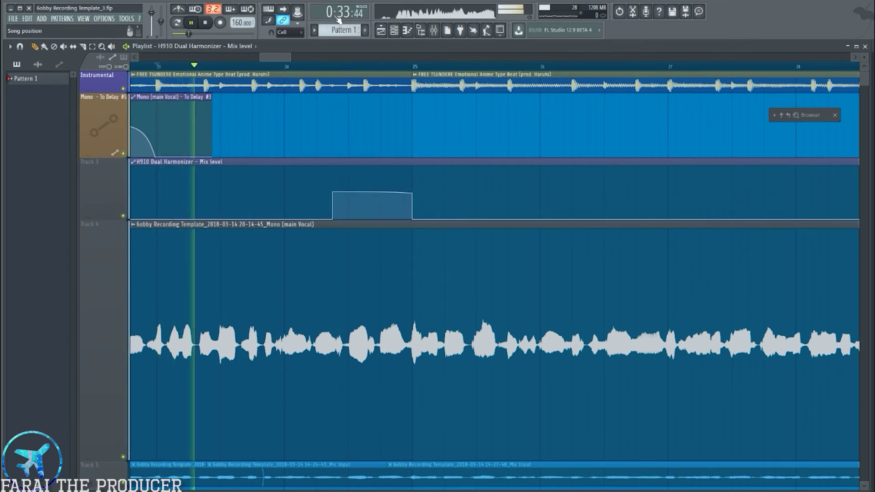
pyautogui.press('space')
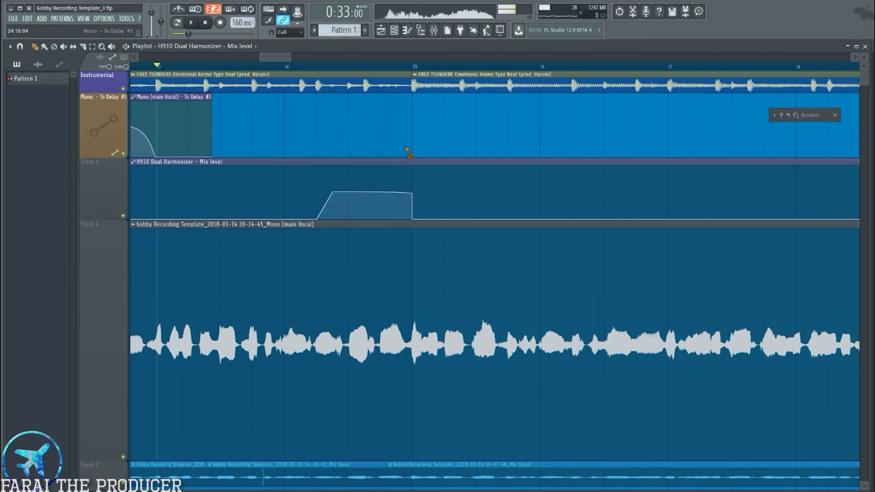
pyautogui.press('space')
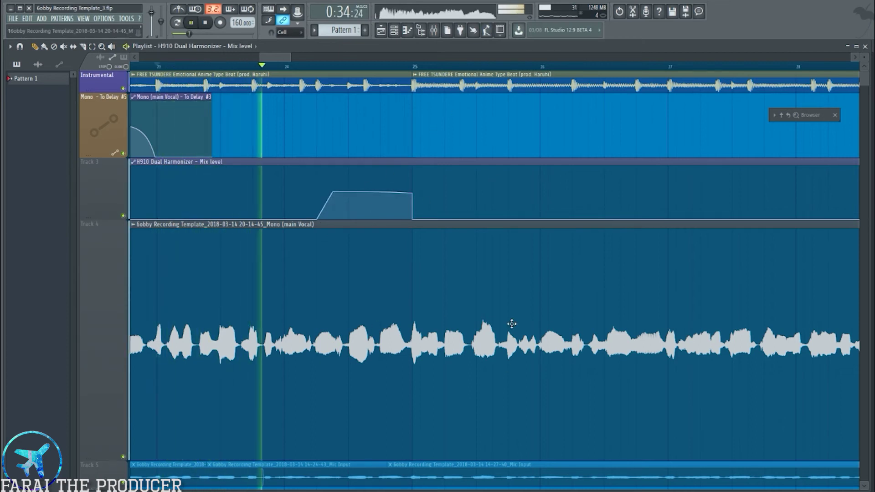
pyautogui.press('space')
# Raise the block's top points to 100%, with the first at 24:06:00 and the second at 25:01:00, and play from bar 23
pyautogui.moveTo(333, 195); pyautogui.dragTo(328, 158)
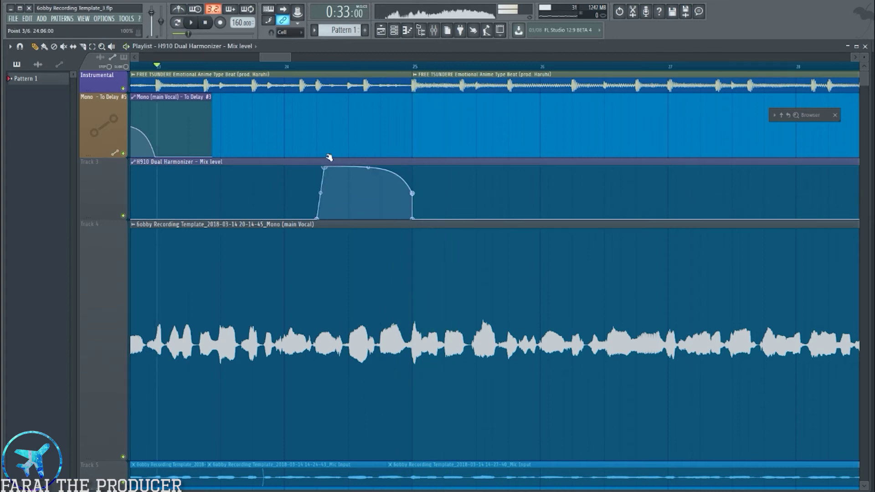
pyautogui.moveTo(412, 193); pyautogui.dragTo(409, 161)
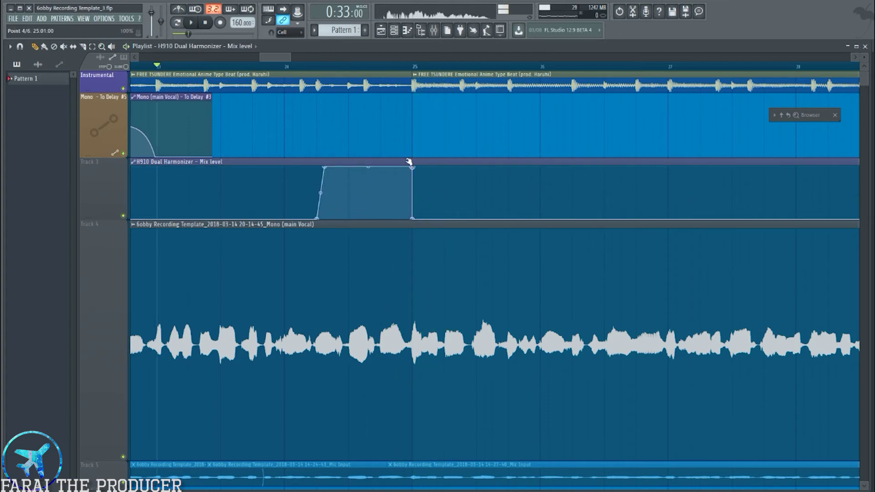
pyautogui.scroll(-4, 288, 73)
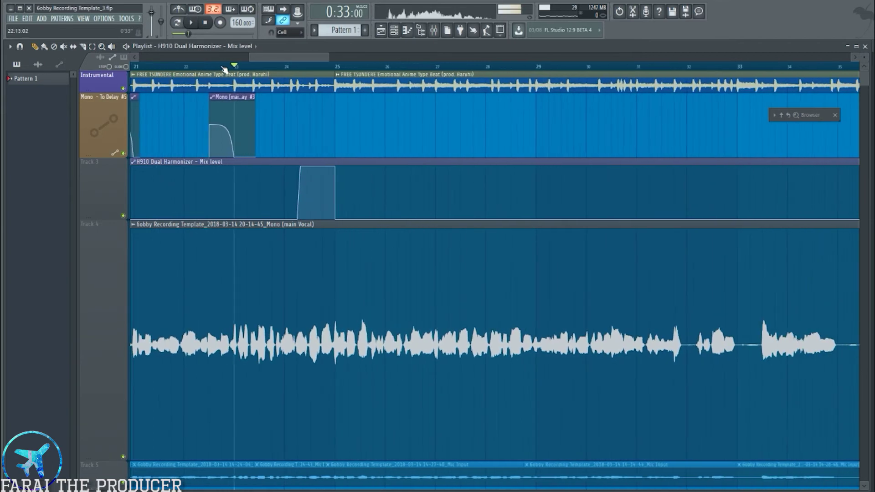
pyautogui.press('space')
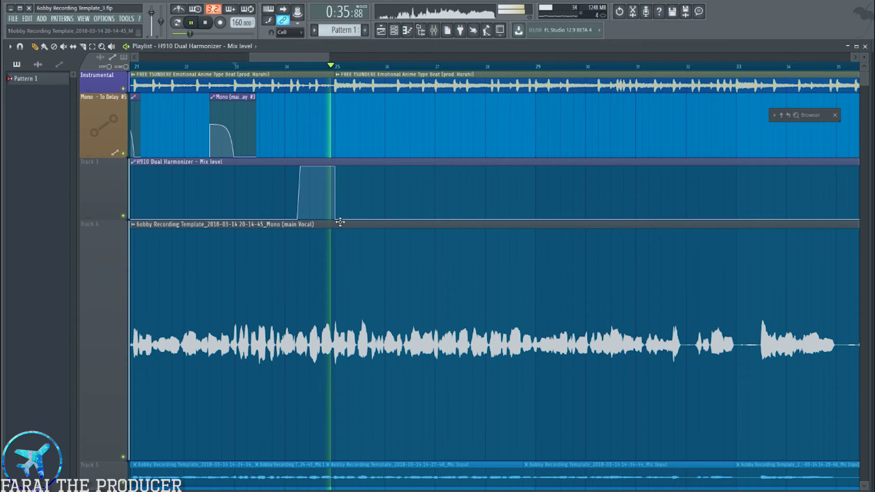
# Move the block's first top point later in bar 24 for a slower rise and audition the change
pyautogui.press('space')
pyautogui.press('space')
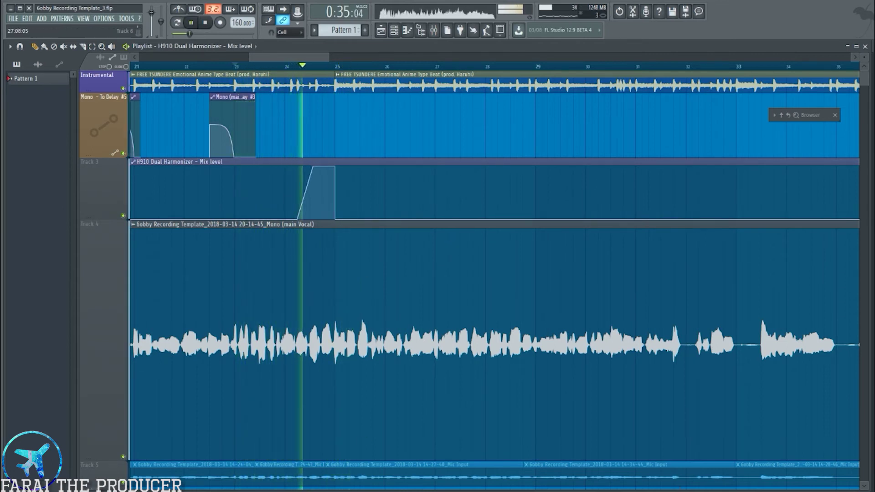
pyautogui.press('space')
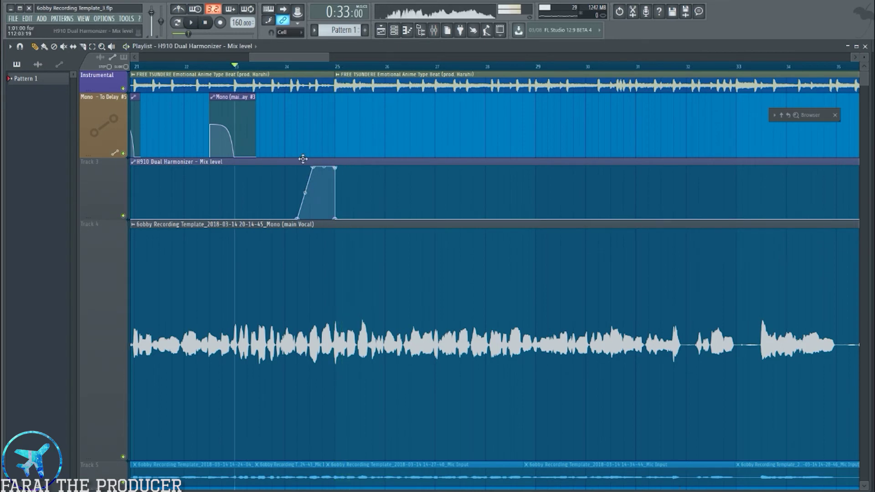
# Make Track 3 slightly taller and draw a second full-level block in the harmonizer mix automation from bar 28 to bar 29
pyautogui.moveTo(93, 216)
pyautogui.mouseDown()
pyautogui.moveTo(87, 271)
pyautogui.moveTo(80, 226)
pyautogui.mouseUp()
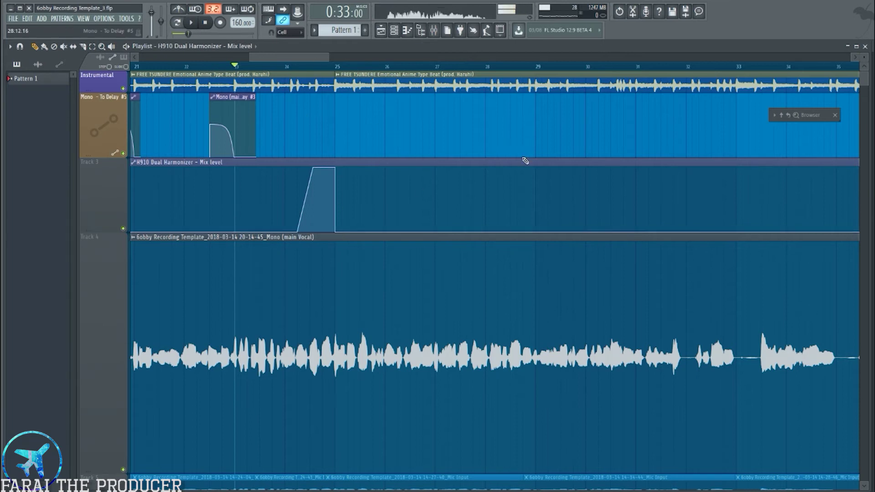
pyautogui.rightClick(495, 217)
pyautogui.moveTo(495, 219); pyautogui.dragTo(485, 232)
pyautogui.rightClick(526, 211)
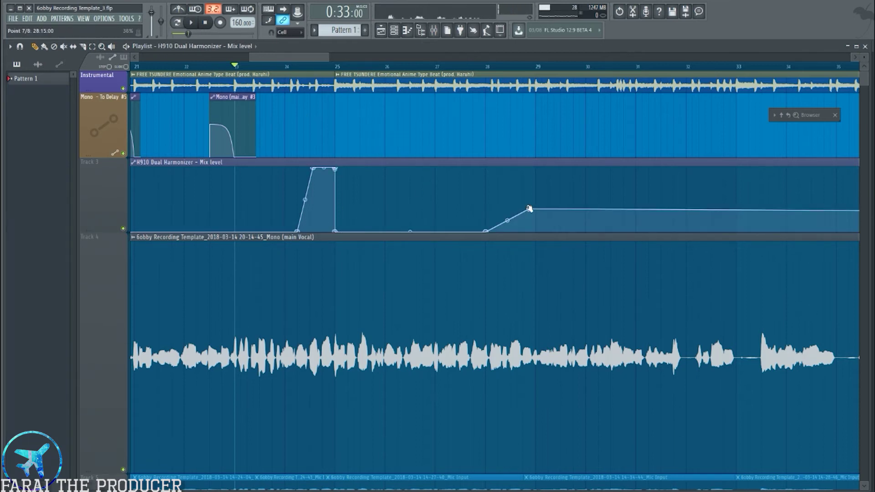
pyautogui.moveTo(529, 210); pyautogui.dragTo(485, 162)
pyautogui.rightClick(523, 186)
pyautogui.moveTo(523, 186); pyautogui.dragTo(533, 165)
pyautogui.rightClick(571, 187)
pyautogui.moveTo(574, 188); pyautogui.dragTo(523, 250)
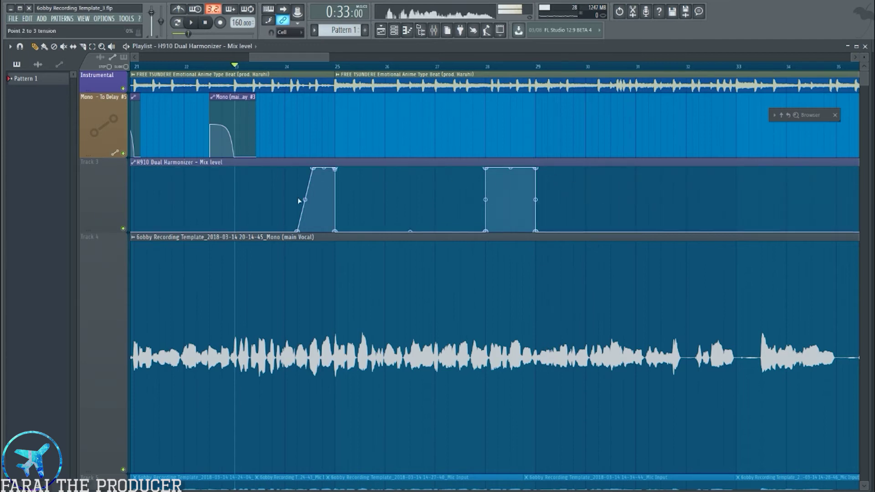
# Switch the playlist focus to automation clips and view the settings of the main vocal clip and the harmonizer mix clip
pyautogui.moveTo(337, 231); pyautogui.dragTo(337, 254)
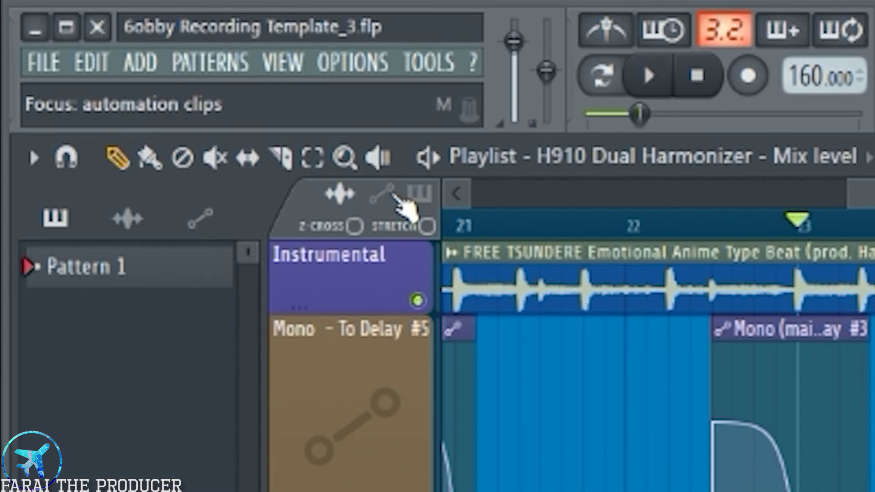
pyautogui.click(383, 200)
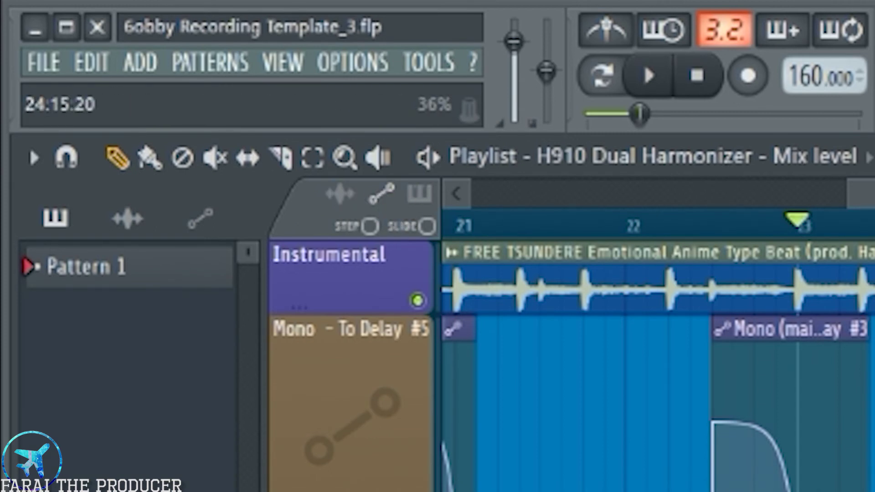
pyautogui.doubleClick(874, 491)
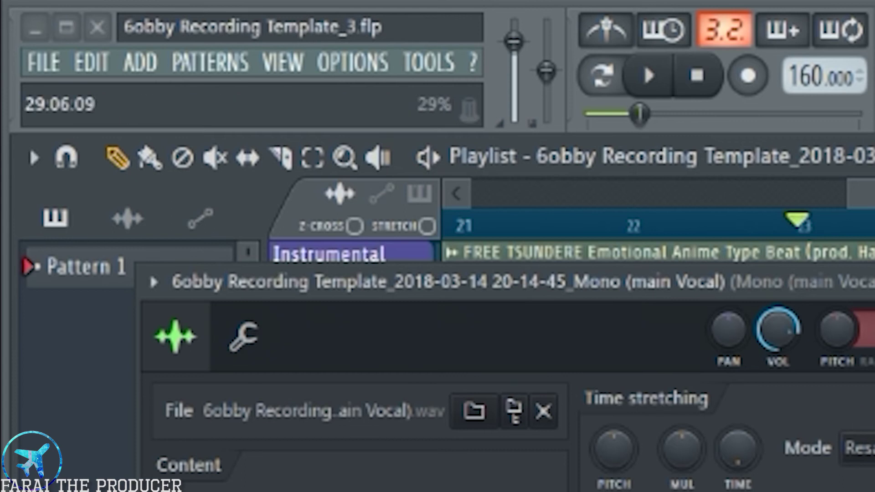
pyautogui.click(383, 200)
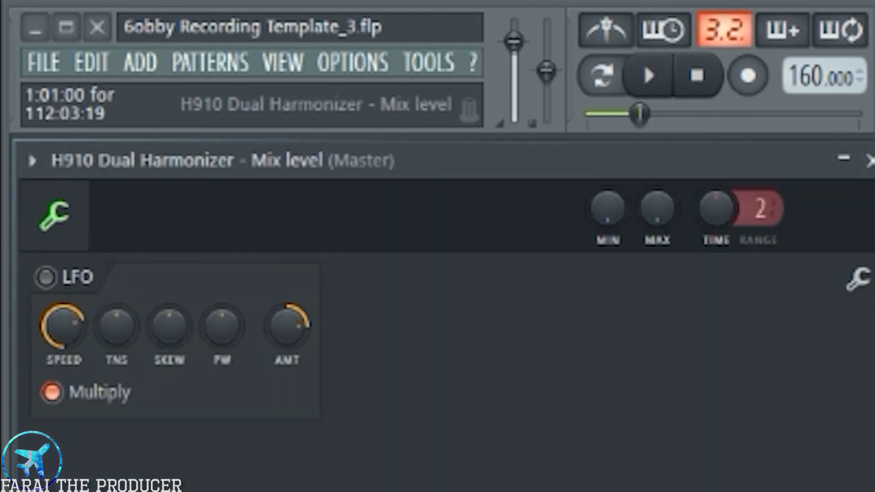
pyautogui.click(867, 160)
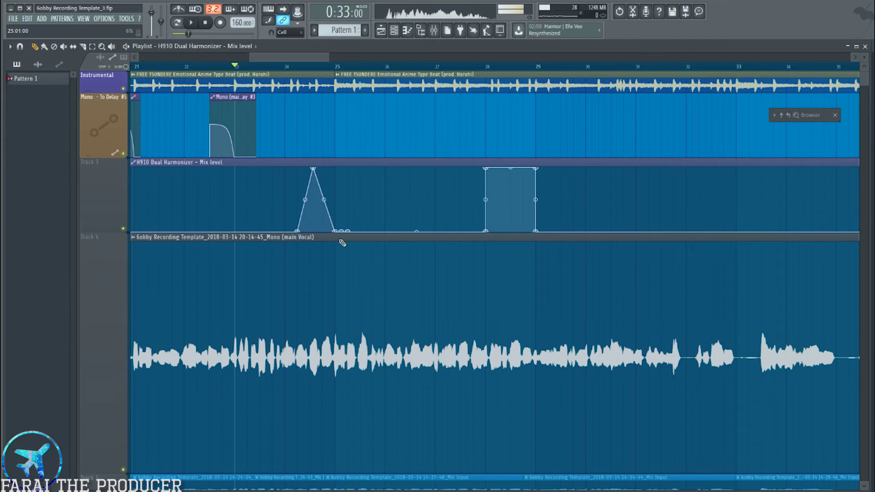
# Undo the last point edit at the end of the bar 24 block
pyautogui.hotkey('ctrl', 'z')
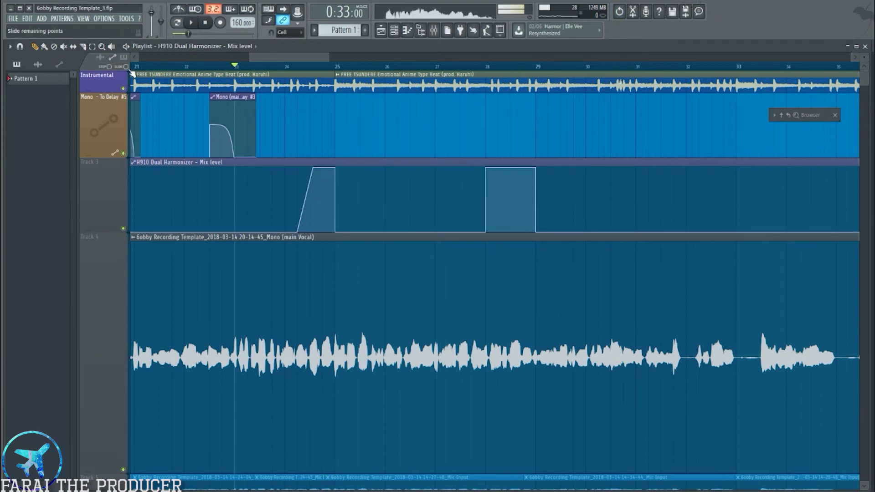
# Slice the harmonizer mix automation clip at bars 24 and 25 and place a copy of that slice on the delay track at bar 28
pyautogui.moveTo(334, 231); pyautogui.dragTo(336, 308)
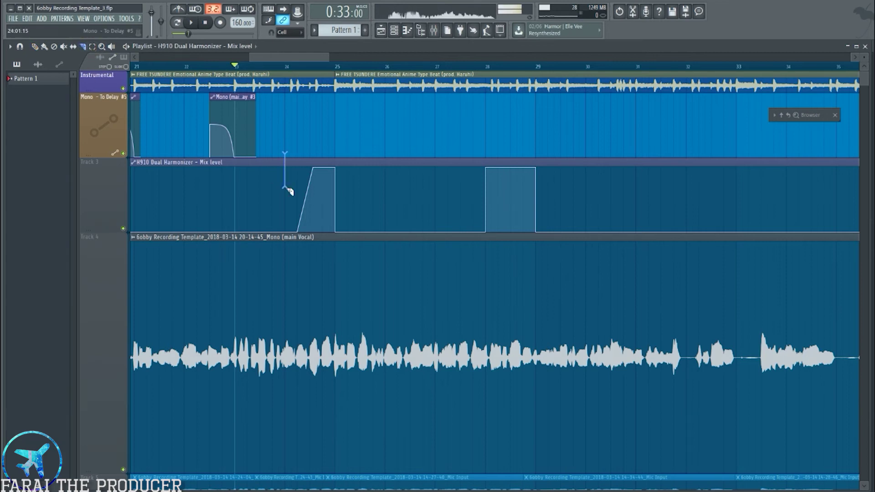
pyautogui.moveTo(343, 230); pyautogui.dragTo(342, 228)
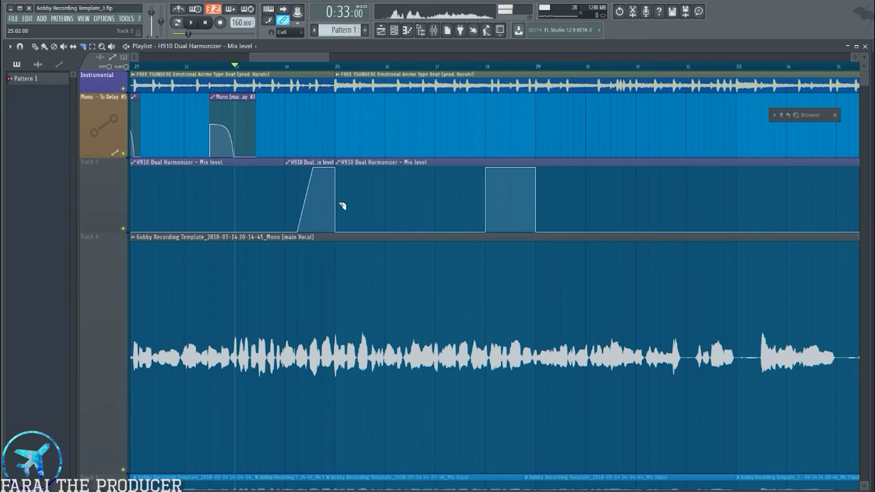
pyautogui.click(500, 130)
# Slice out the full-level block from bar 28 to just before bar 29 on Track 3 and delete that piece
pyautogui.press('c')
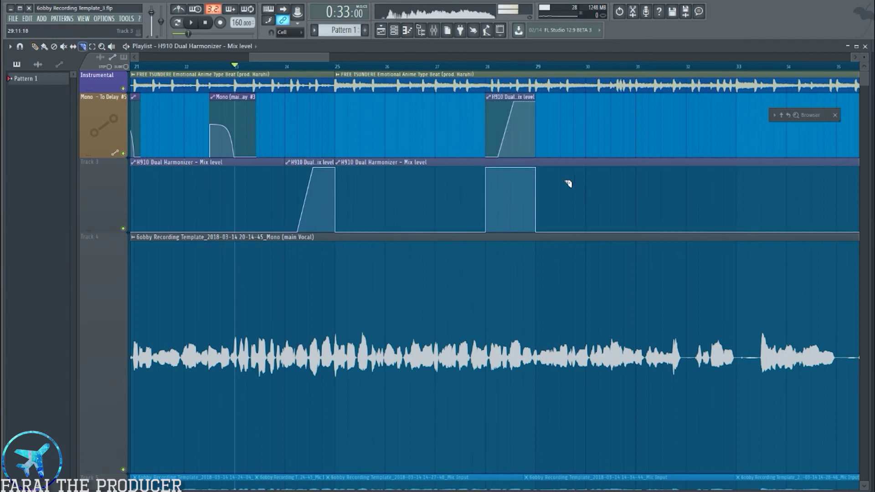
pyautogui.moveTo(493, 222); pyautogui.dragTo(539, 227)
pyautogui.press('p')
pyautogui.rightClick(519, 171)
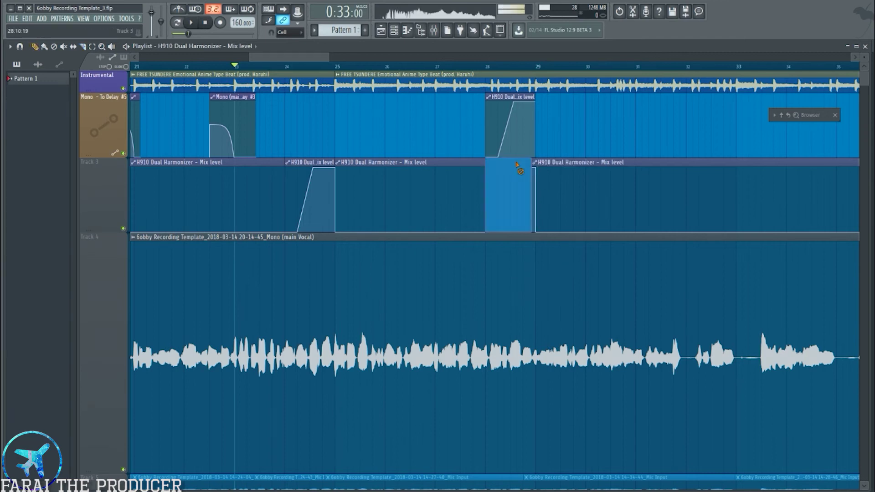
# Play the song briefly from just before bar 28 and move the copied rising harmonizer clip down into the gap on Track 3
pyautogui.click(468, 67)
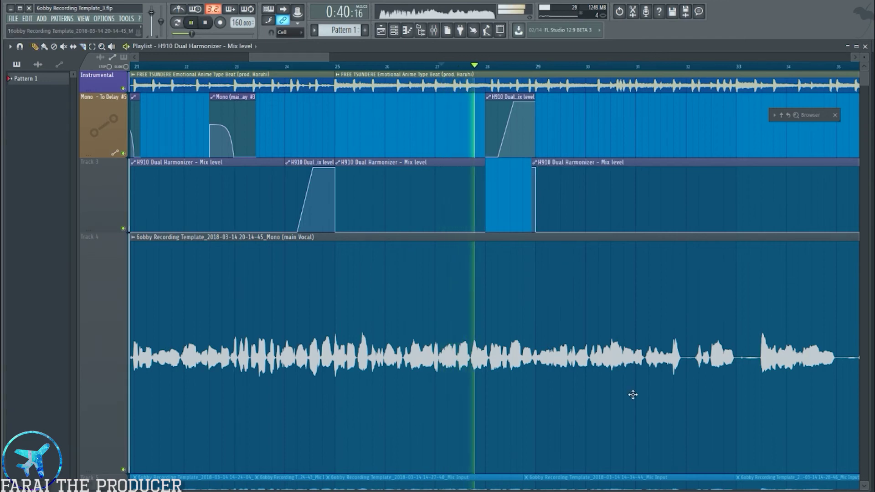
pyautogui.press('space')
pyautogui.scroll(-5, 529, 128)
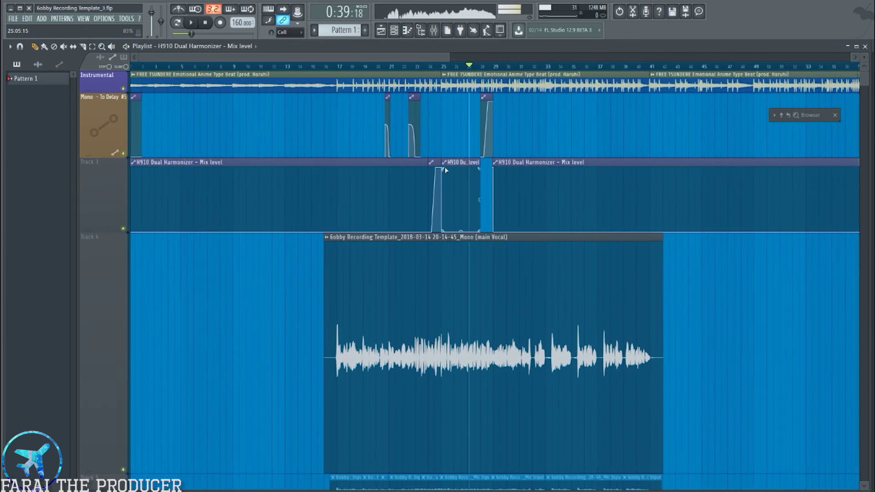
pyautogui.moveTo(525, 140); pyautogui.dragTo(553, 148)
pyautogui.hotkey('shift', 'Down')
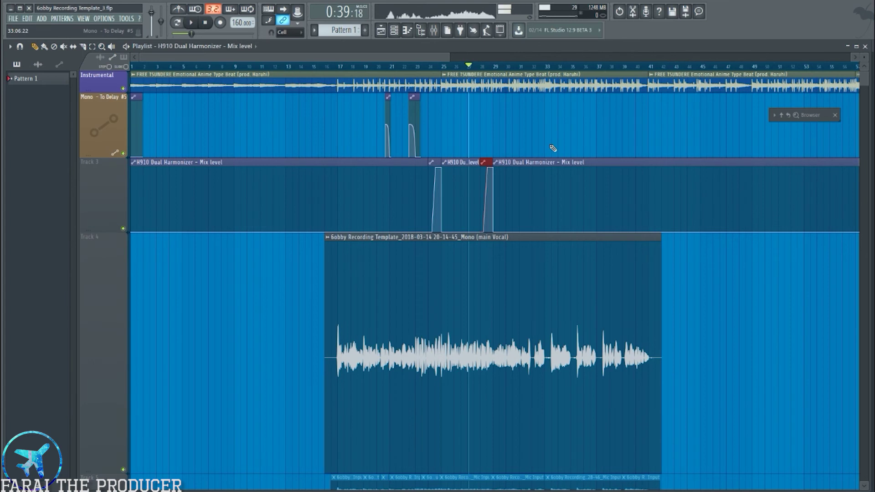
# Reduce the height of Track 3 in the playlist
pyautogui.scroll(-4, 426, 73)
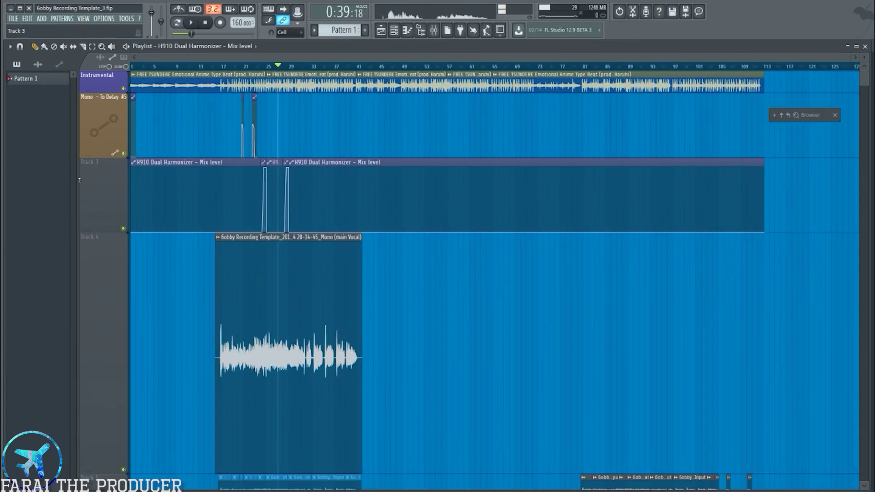
pyautogui.rightClick(94, 180)
pyautogui.moveTo(123, 221)
pyautogui.click(177, 235)
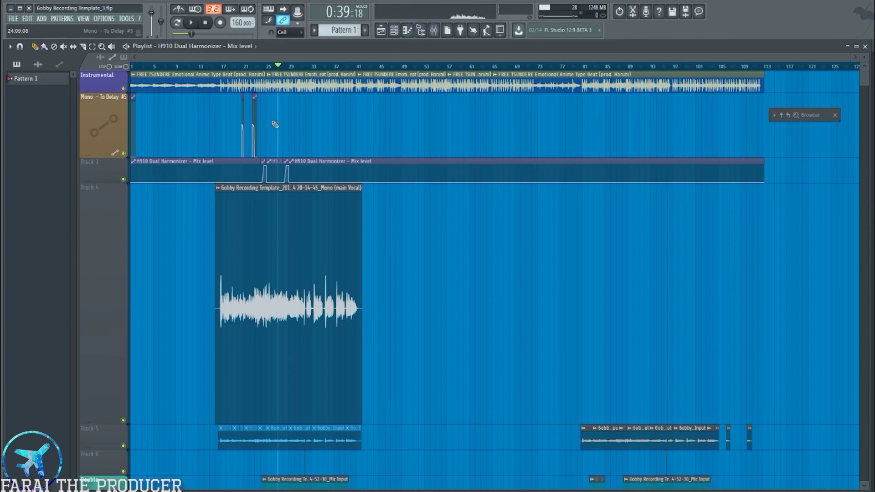
pyautogui.scroll(5, 250, 70)
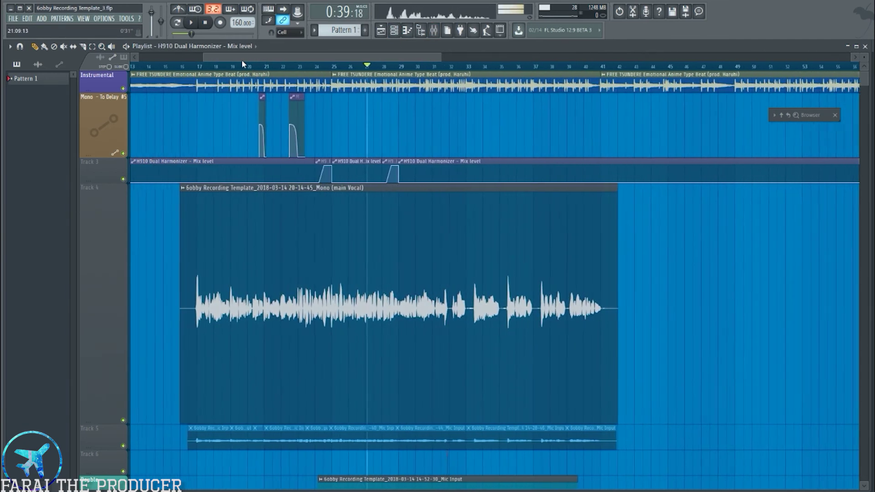
pyautogui.scroll(4, 343, 72)
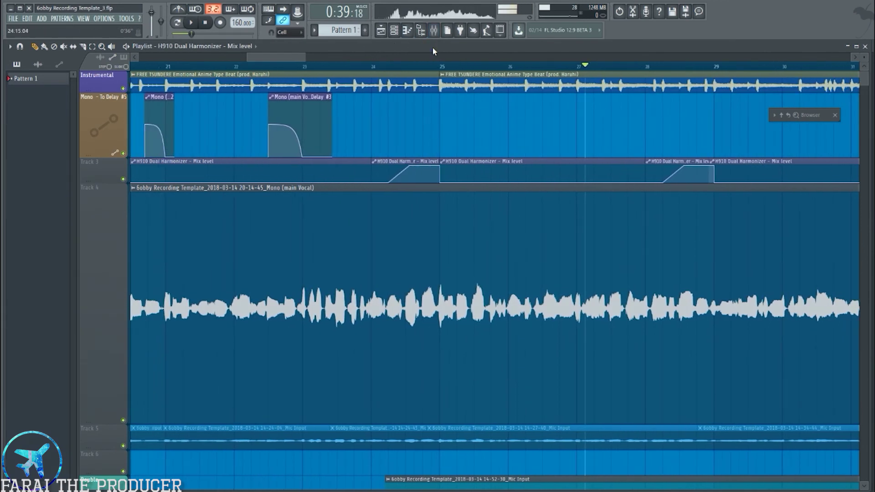
# In the mixer, link Slot 7's mix level on the Vocal Bus to the H910 Dual Harmonizer - Mix level controller with Remove conflicts off
pyautogui.click(434, 31)
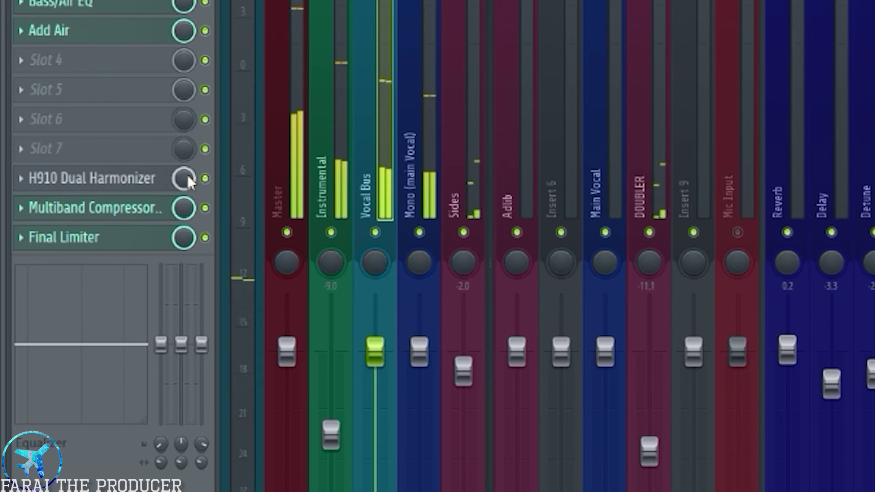
pyautogui.rightClick(185, 150)
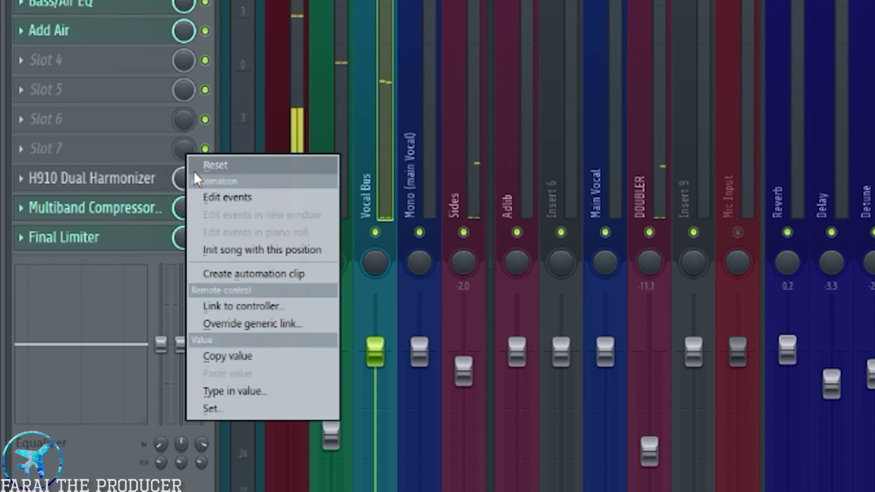
pyautogui.click(260, 306)
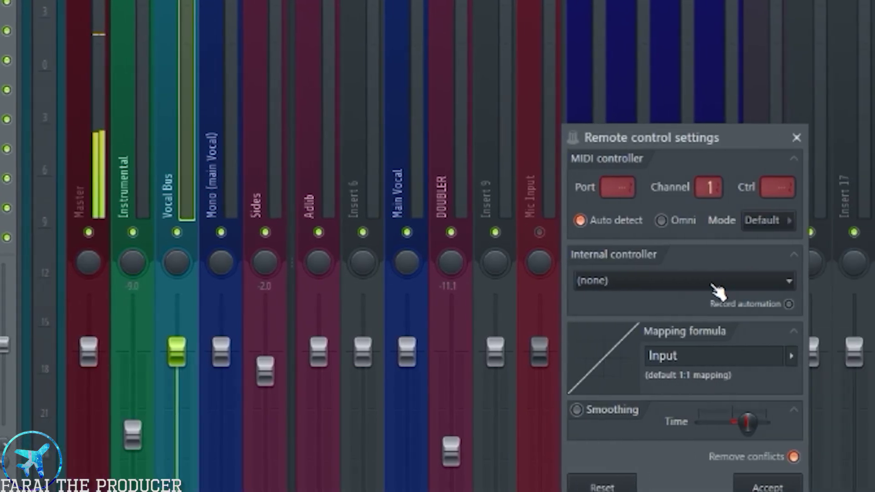
pyautogui.click(713, 285)
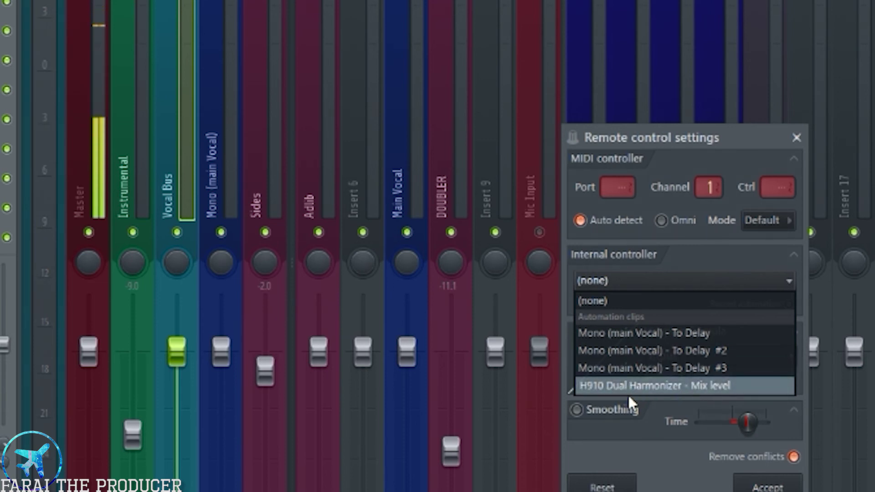
pyautogui.click(679, 386)
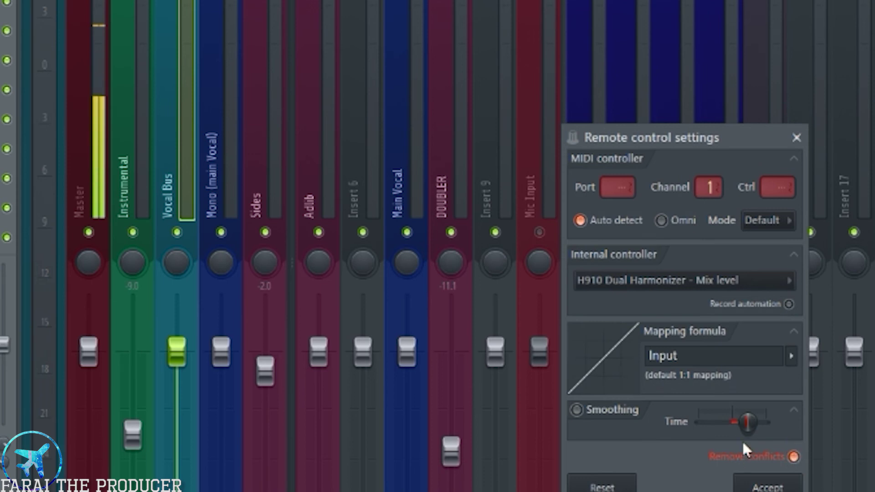
pyautogui.click(793, 457)
pyautogui.click(766, 484)
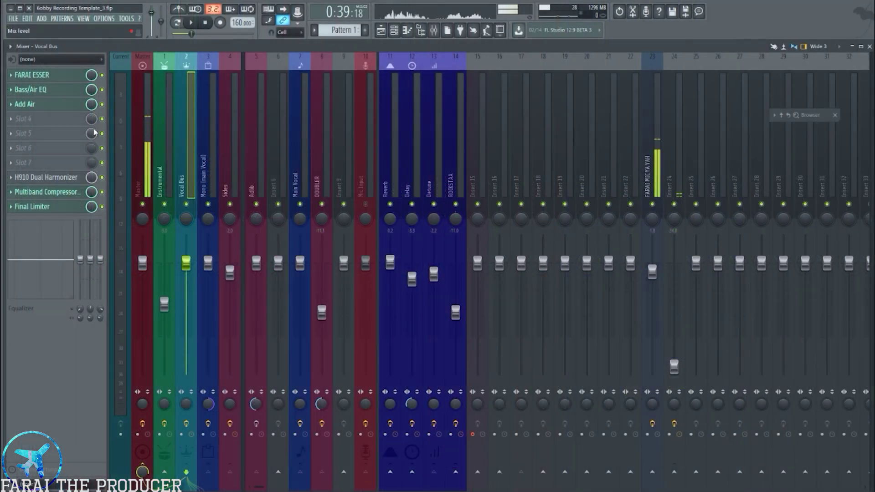
# Link another empty Vocal Bus slot's mix level to the H910 Dual Harmonizer - Mix level controller and check the clips in the playlist
pyautogui.rightClick(96, 155)
pyautogui.click(118, 227)
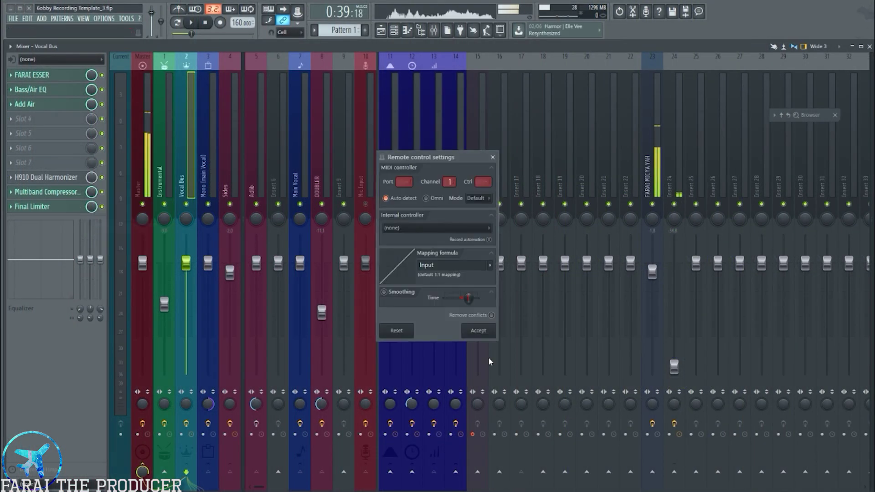
pyautogui.click(461, 228)
pyautogui.click(433, 274)
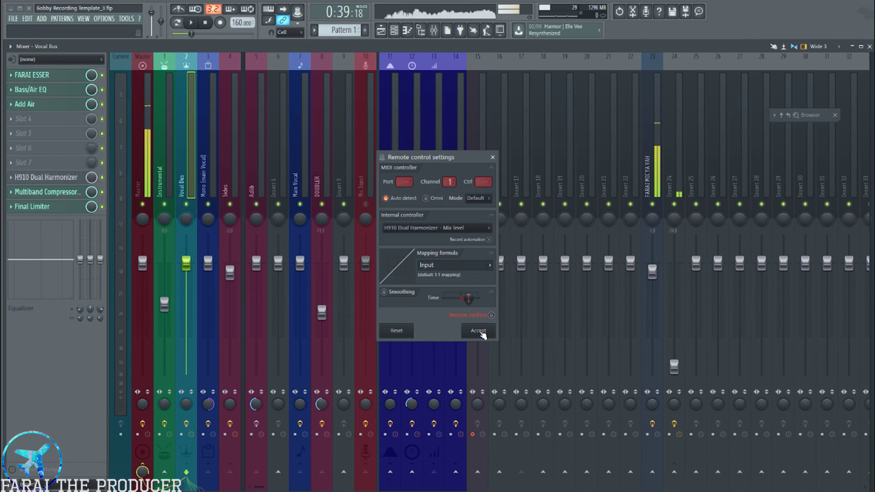
pyautogui.click(478, 331)
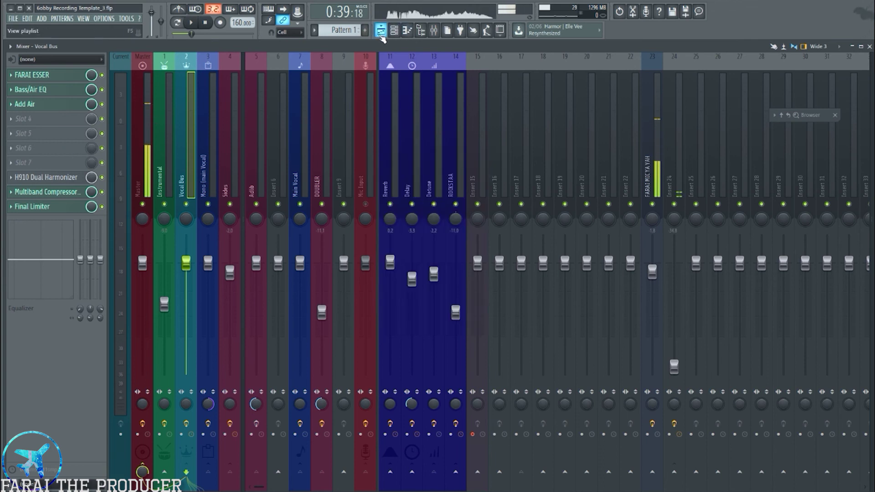
pyautogui.click(381, 30)
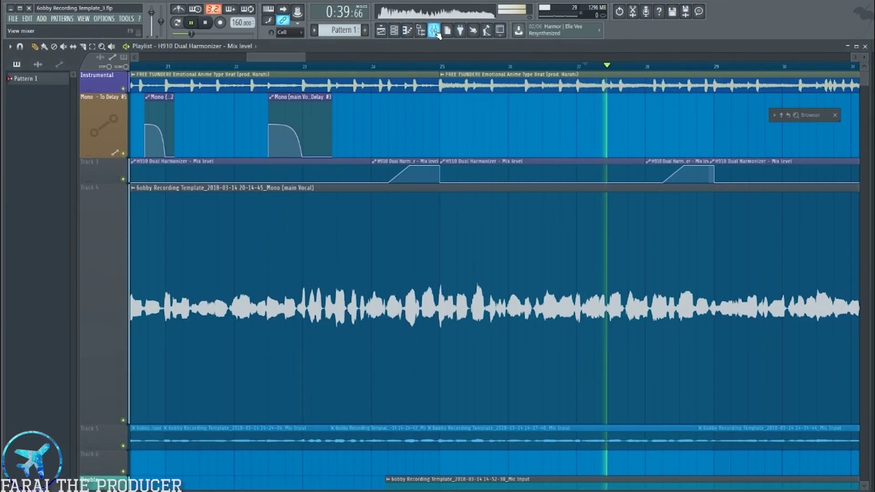
pyautogui.click(433, 30)
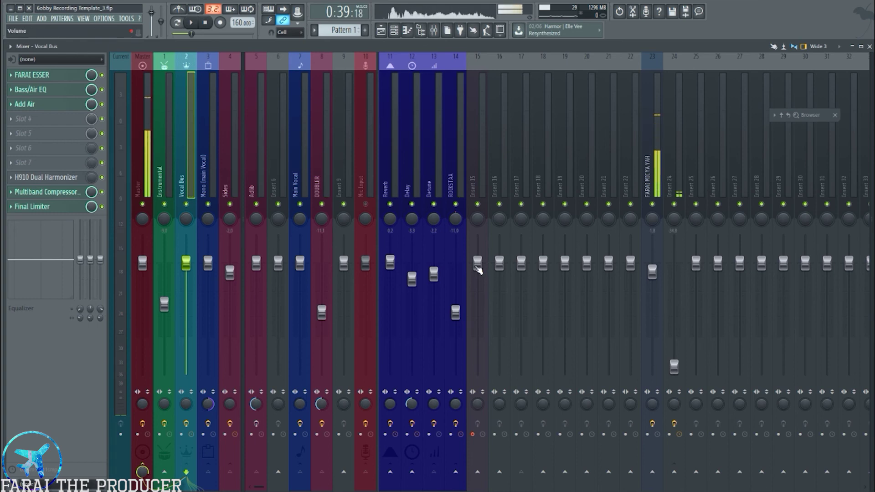
# Link the Insert 15 volume fader to the H910 Dual Harmonizer - Mix level controller and play the section to watch the linked controls
pyautogui.rightClick(477, 266)
pyautogui.click(504, 339)
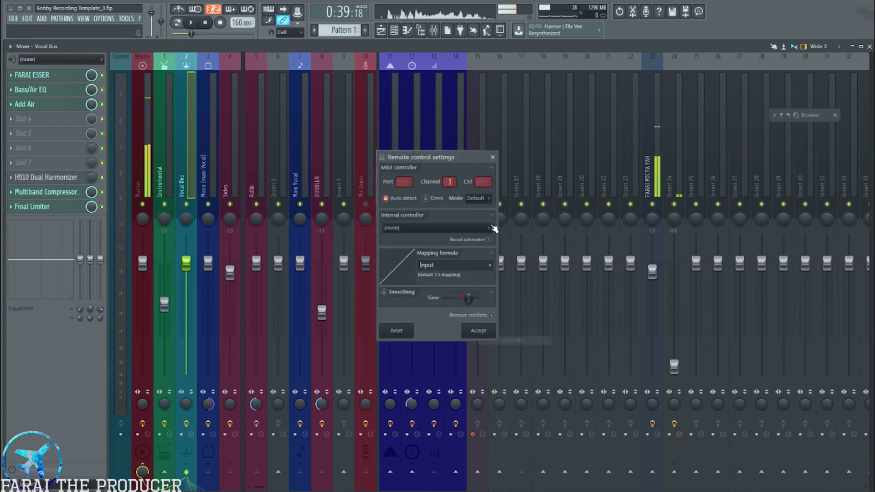
pyautogui.click(410, 228)
pyautogui.click(418, 279)
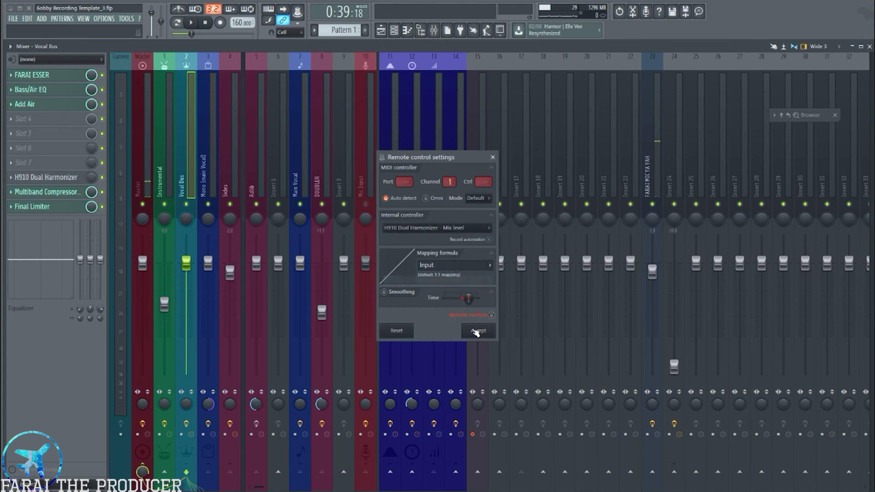
pyautogui.press('space')
pyautogui.click(478, 330)
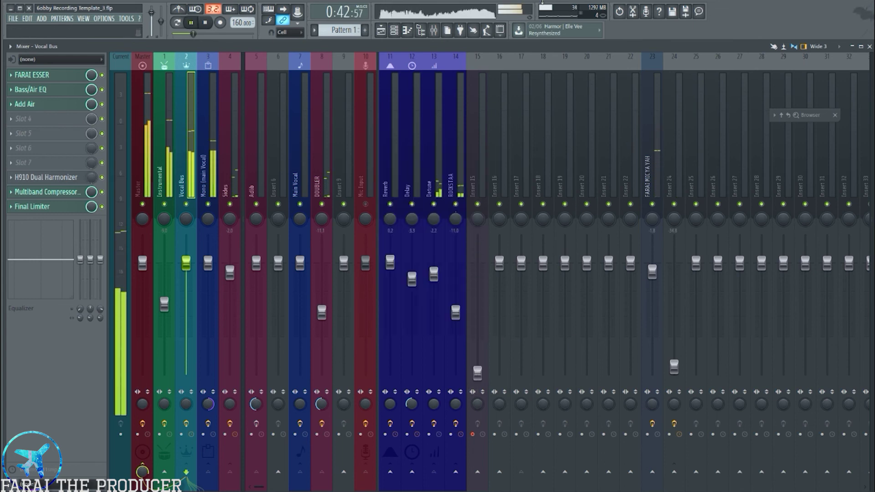
pyautogui.press('space')
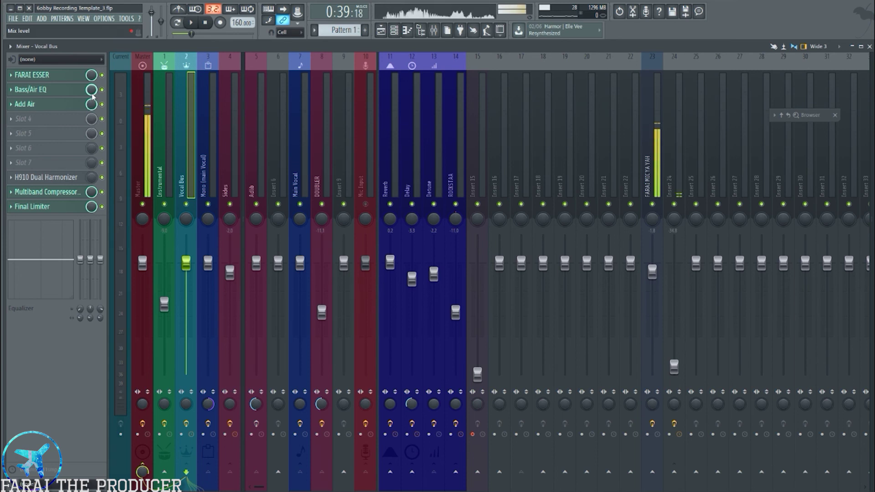
# Open the Bass/Air EQ and Add Air equalizers of the Vocal Bus and arrange their windows side by side
pyautogui.click(50, 90)
pyautogui.click(32, 104)
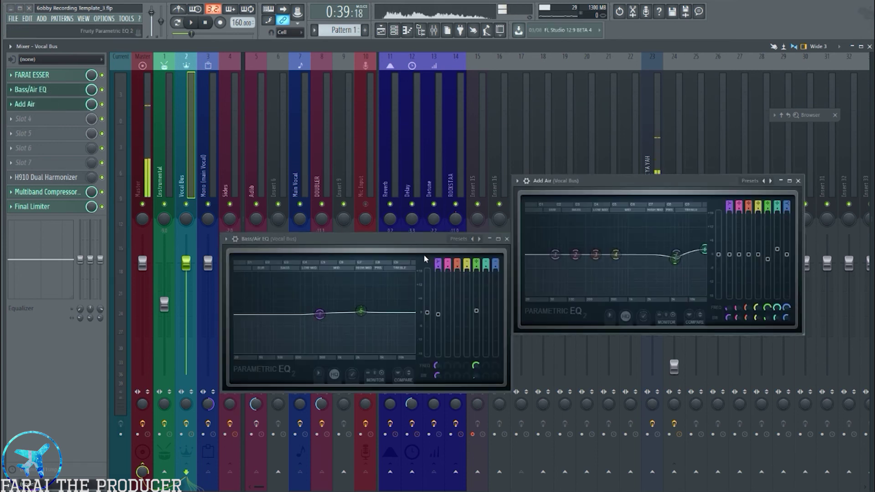
pyautogui.moveTo(396, 245); pyautogui.dragTo(398, 187)
# Link the Add Air equalizer's mix level to the H910 Dual Harmonizer - Mix level controller
pyautogui.rightClick(91, 103)
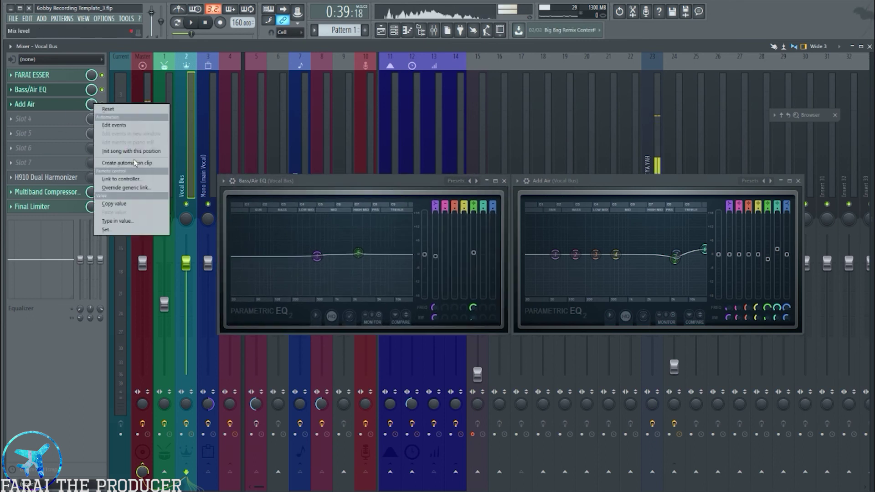
pyautogui.click(139, 179)
pyautogui.click(433, 227)
pyautogui.click(419, 279)
pyautogui.click(477, 331)
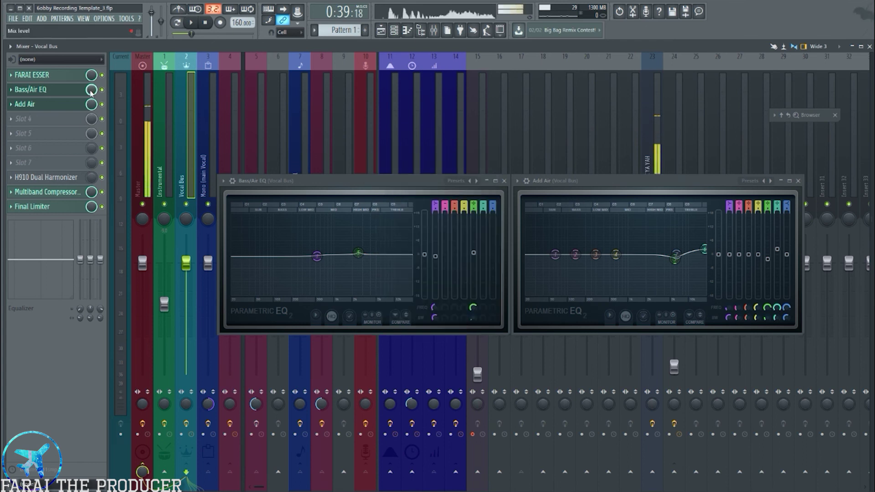
# Choose H910 Dual Harmonizer - Mix level as the internal controller for the Bass/Air EQ mix level, with Remove conflicts off
pyautogui.rightClick(90, 93)
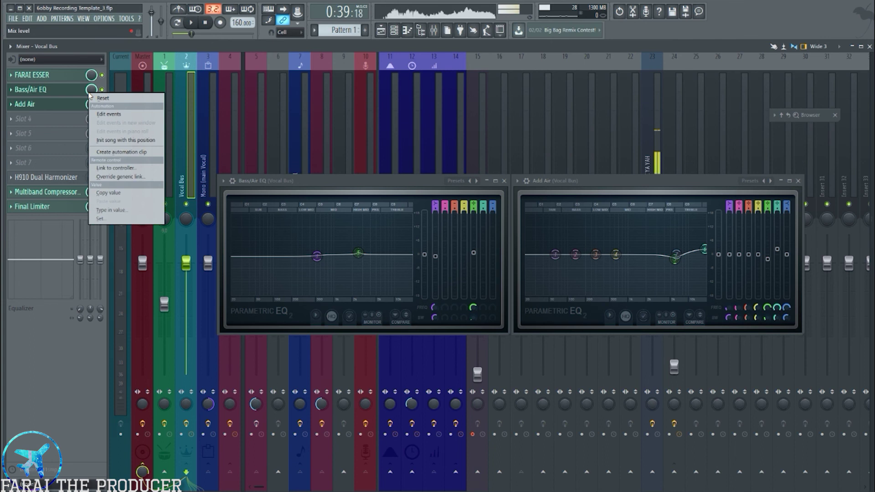
pyautogui.click(123, 167)
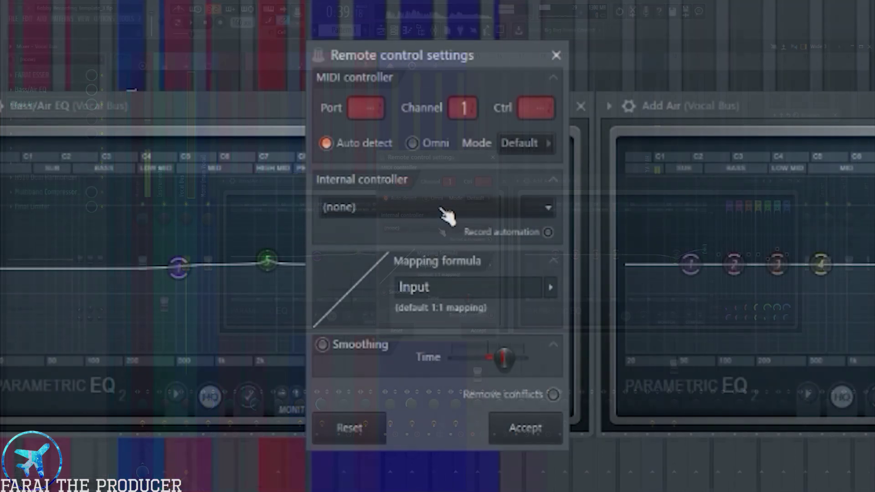
pyautogui.click(437, 228)
pyautogui.click(409, 319)
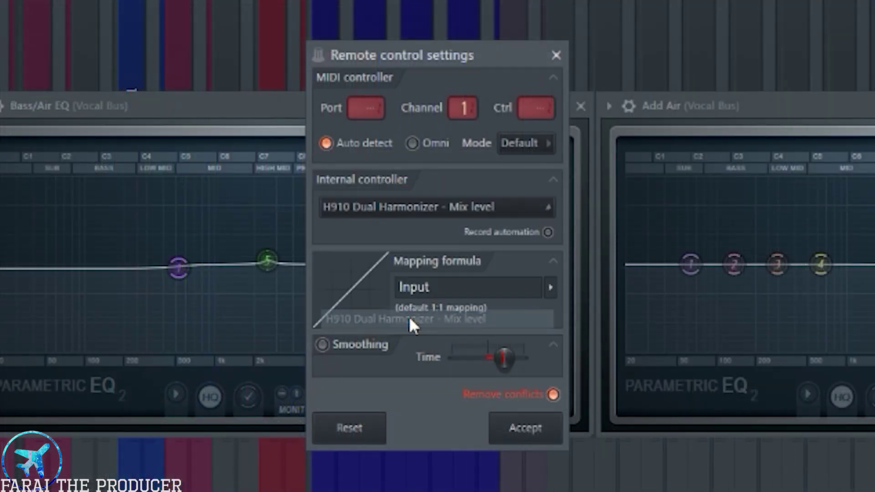
pyautogui.click(554, 262)
pyautogui.click(553, 262)
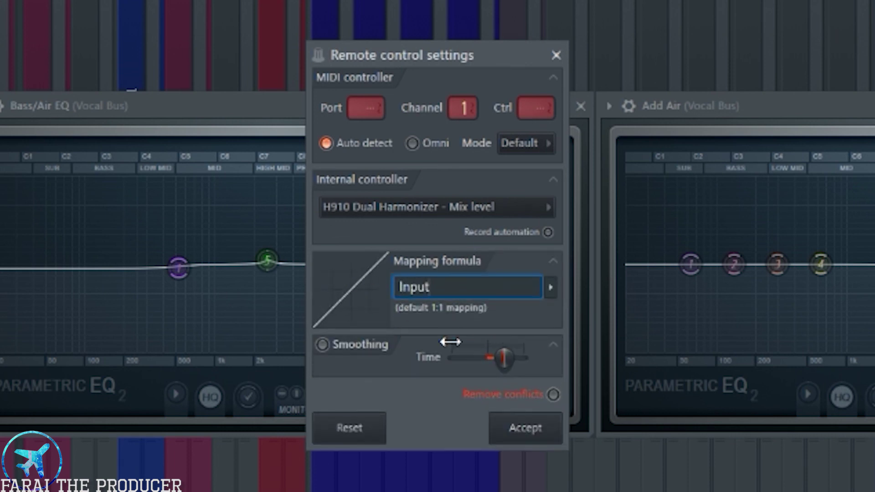
# Set the mapping formula of the Bass/Air EQ mix level link to Inverted
pyautogui.click(551, 287)
pyautogui.click(550, 286)
pyautogui.click(550, 288)
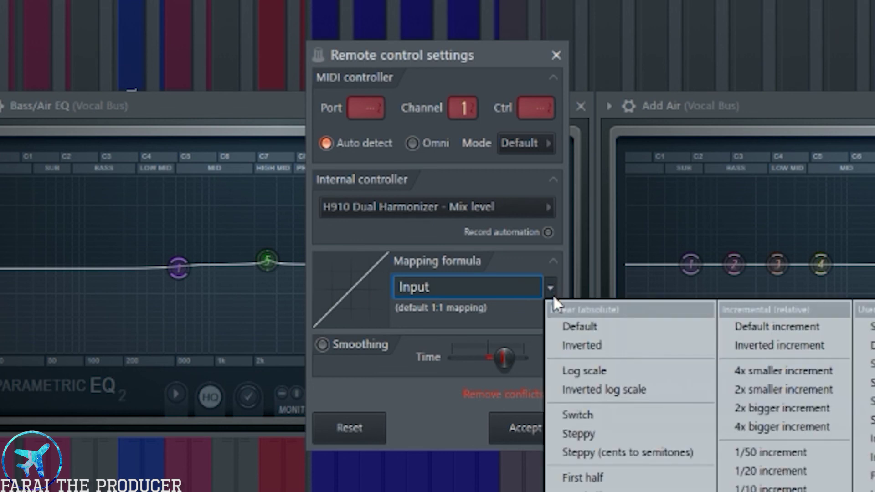
pyautogui.click(633, 345)
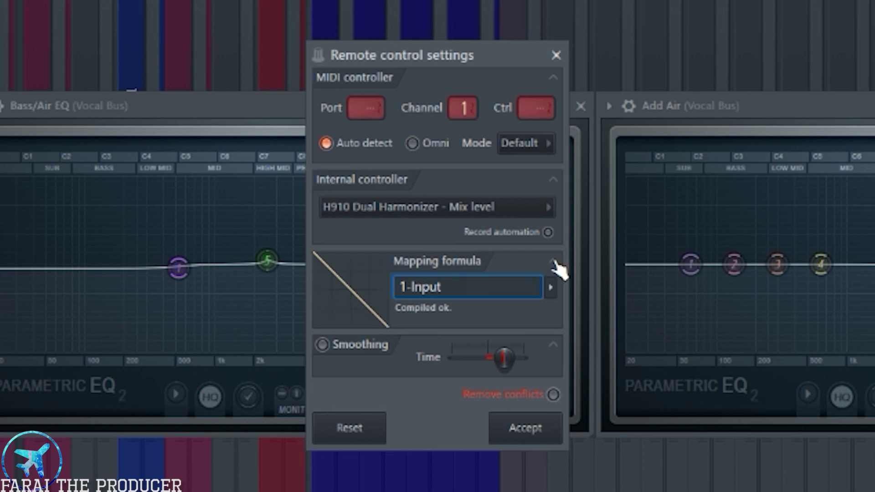
# Accept the inverted mix level link and line up the Add Air equalizer window beside the Bass/Air EQ window
pyautogui.click(533, 444)
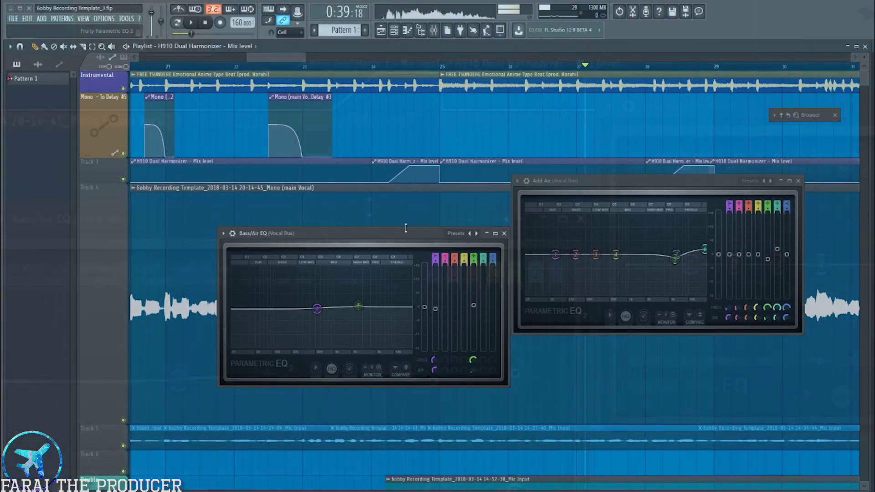
pyautogui.moveTo(563, 182); pyautogui.dragTo(563, 235)
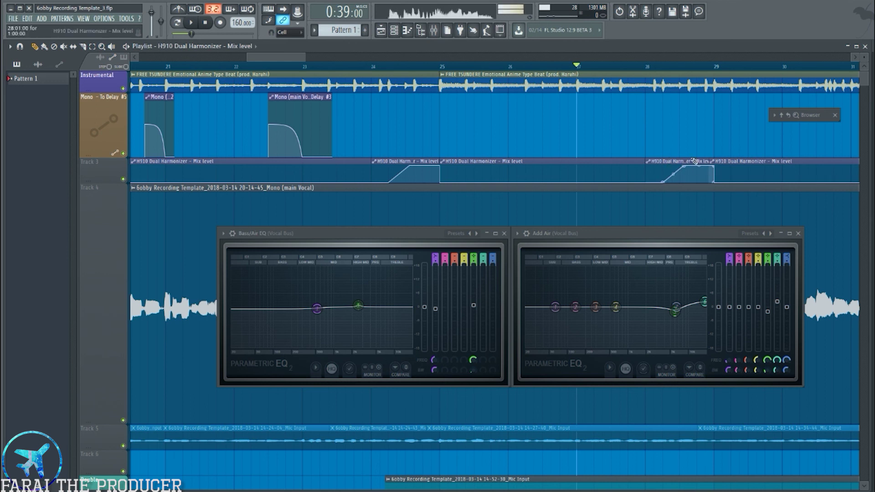
# Play the song with the mixer open and watch the Vocal Bus mix level knobs follow the automation, then stop playback
pyautogui.click(435, 31)
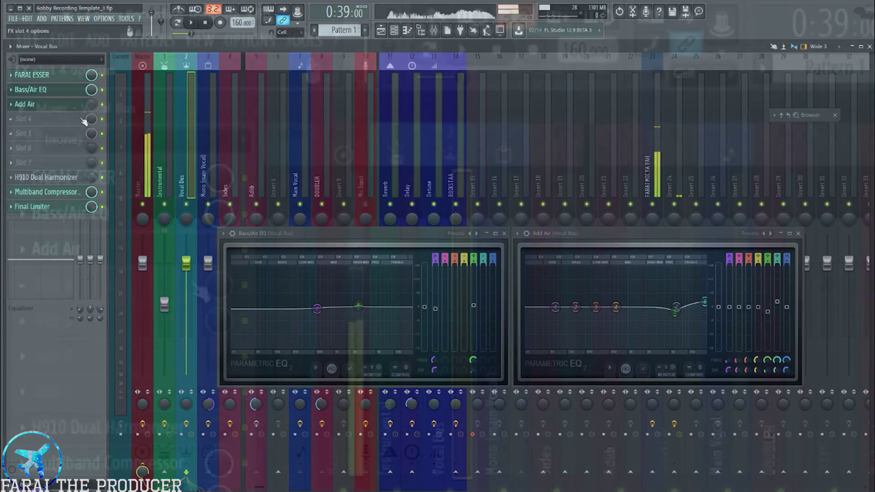
pyautogui.scroll(-10, 231, 211)
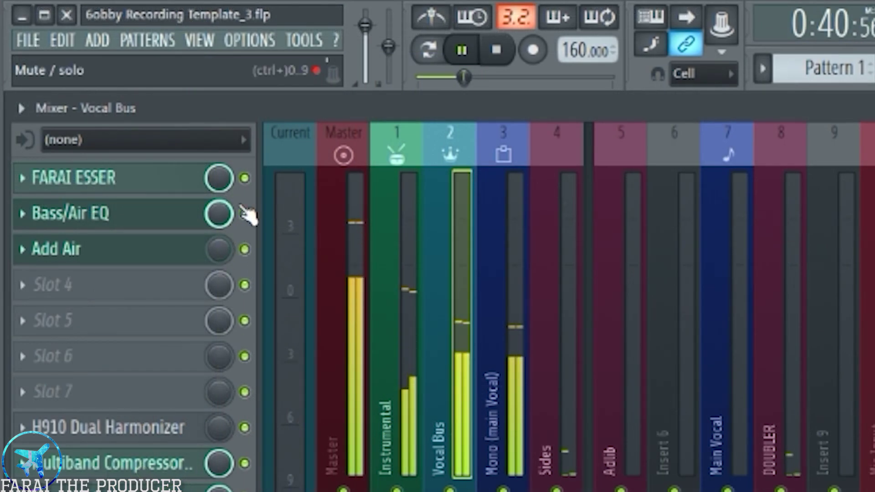
pyautogui.scroll(-10, 224, 250)
pyautogui.scroll(10, 228, 215)
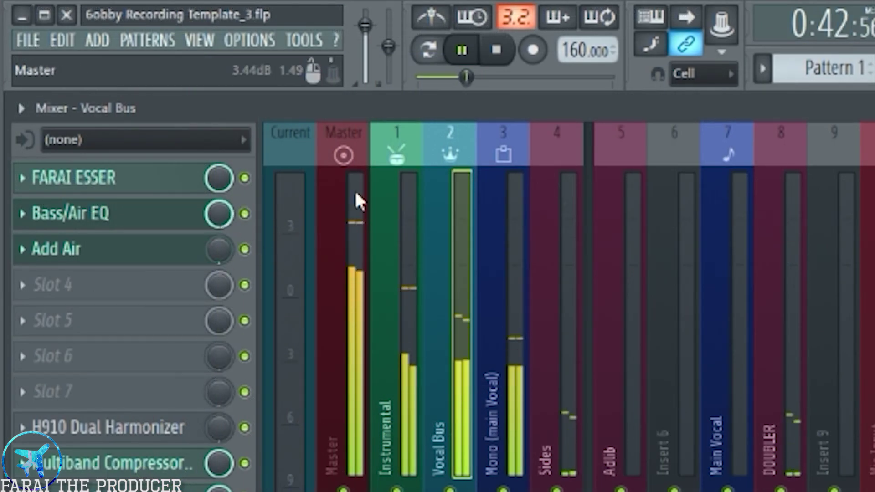
pyautogui.press('space')
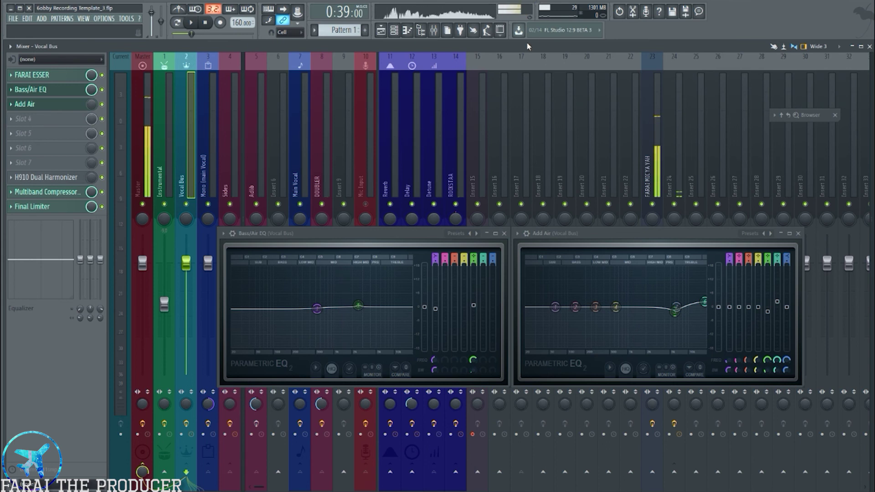
# Close the Add Air and Bass/Air EQ windows and return to the playlist
pyautogui.click(797, 233)
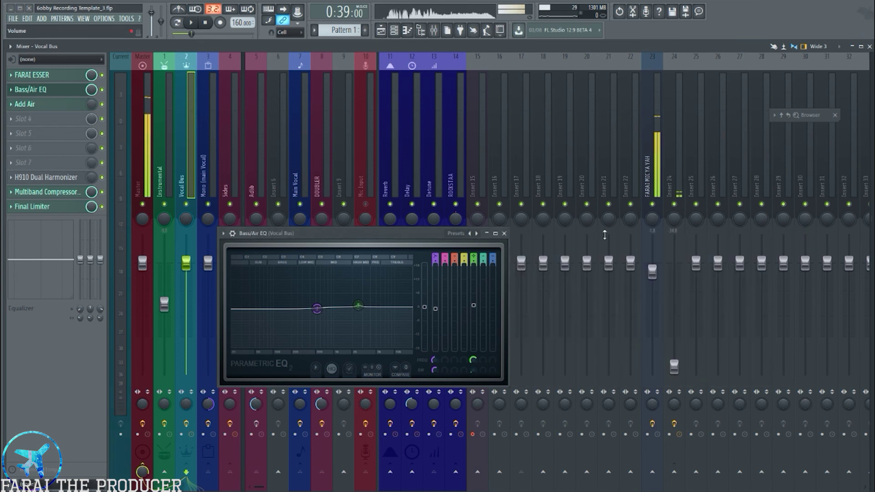
pyautogui.click(504, 233)
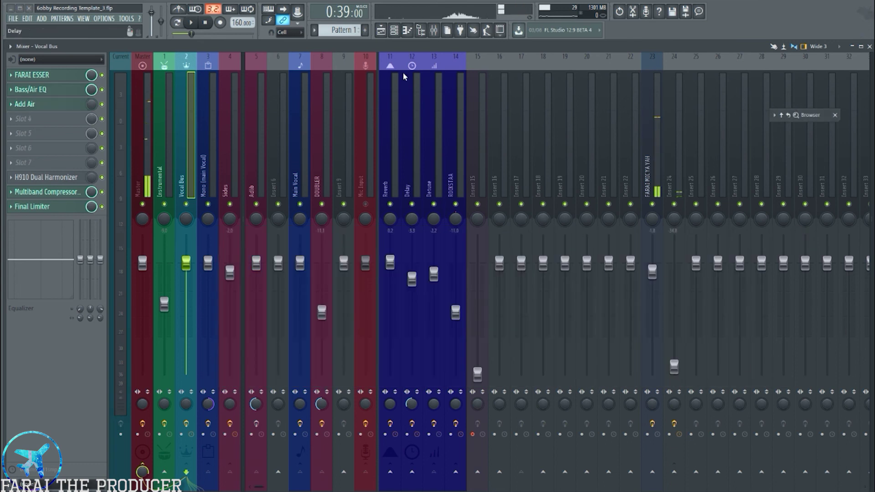
pyautogui.press('F5')
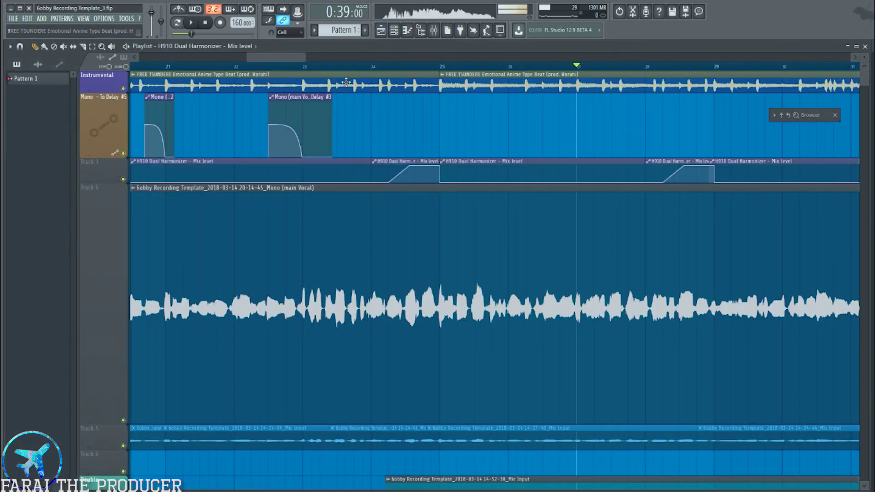
# Set the size of the enlarged Track 4, which holds the main vocal recording, to 100% in the playlist
pyautogui.scroll(-5, 351, 74)
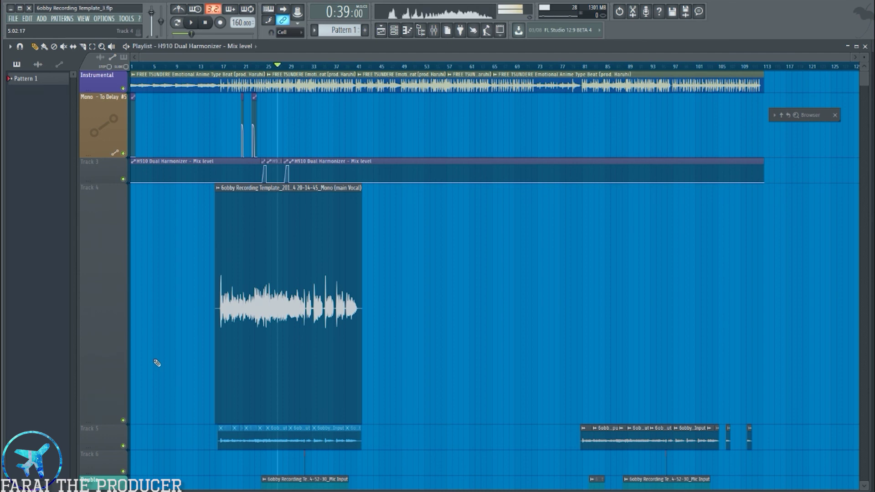
pyautogui.rightClick(96, 270)
pyautogui.moveTo(137, 250)
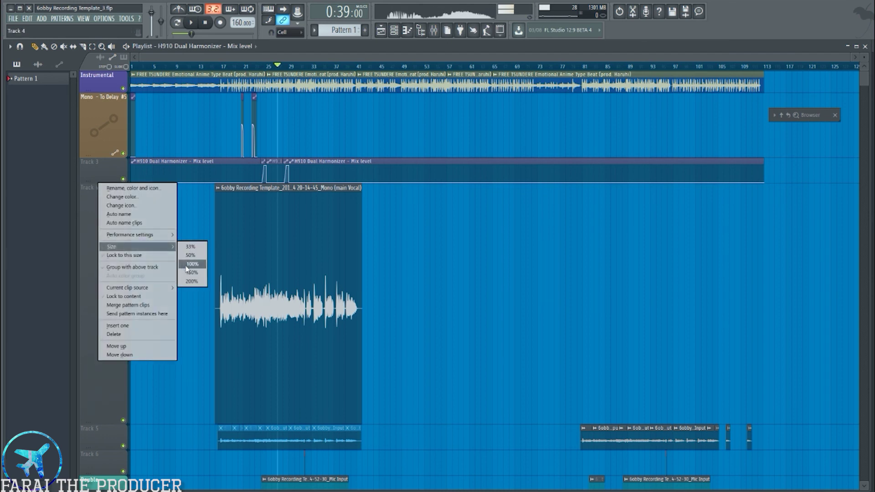
pyautogui.click(189, 258)
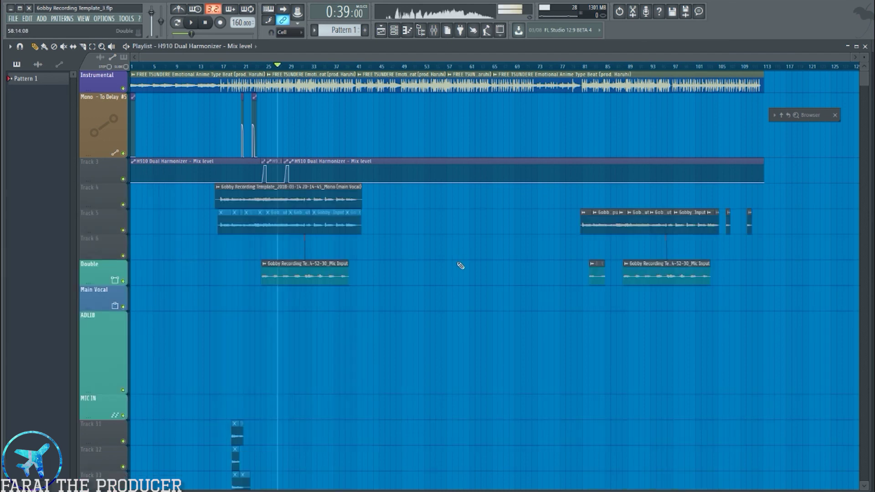